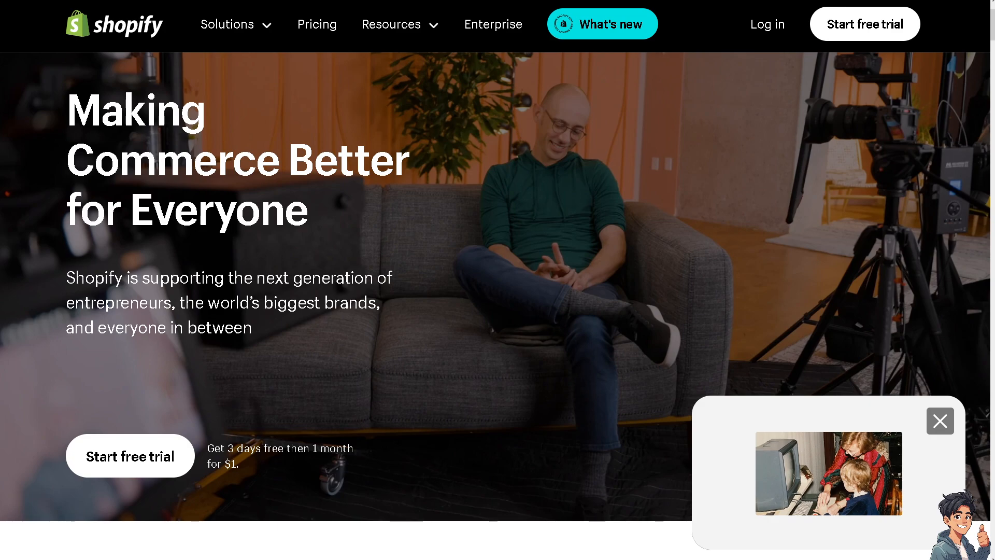
- Start the Shopify free trial and answer the first setup question with "I'm just starting"
{"action": "left_click", "coordinate": [850, 31]}
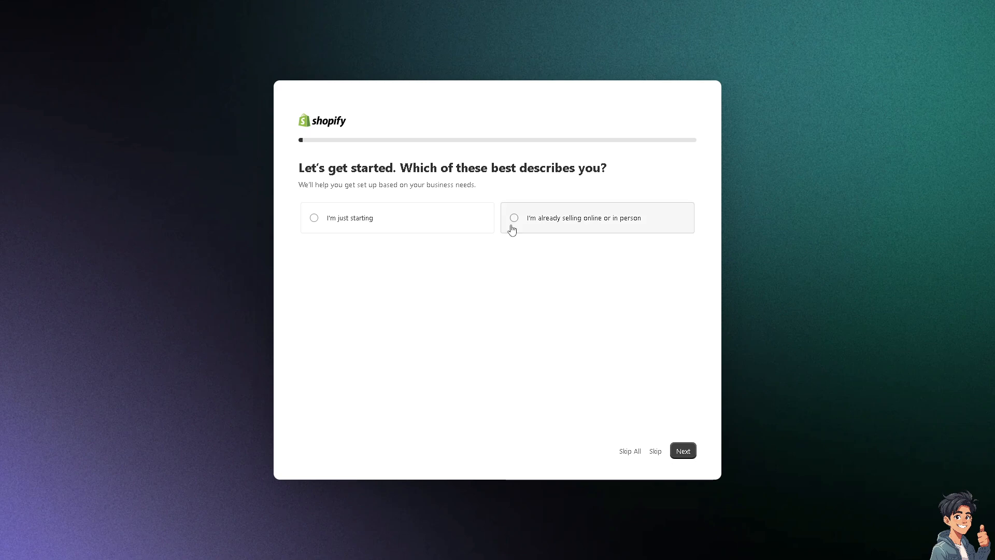
{"action": "left_click", "coordinate": [332, 222]}
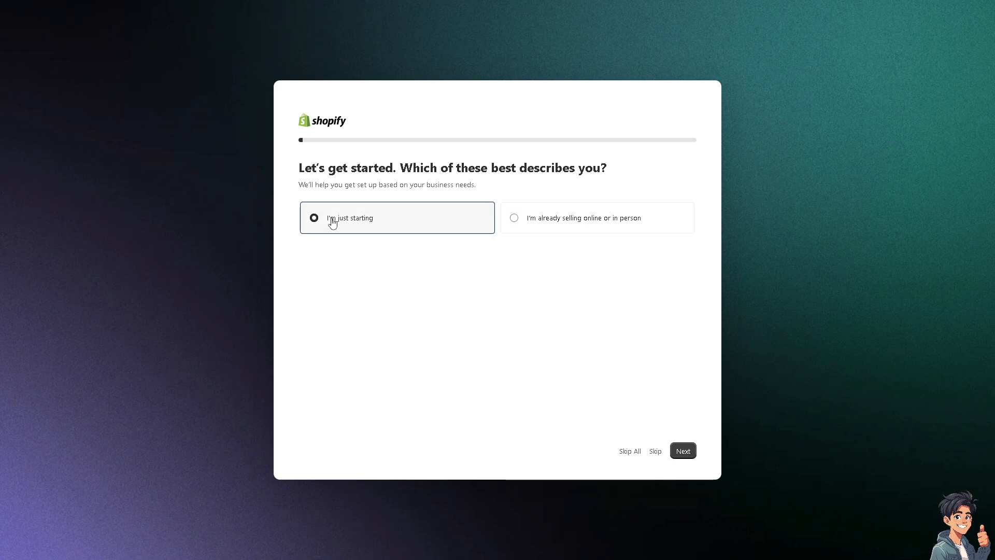
{"action": "left_click", "coordinate": [685, 451]}
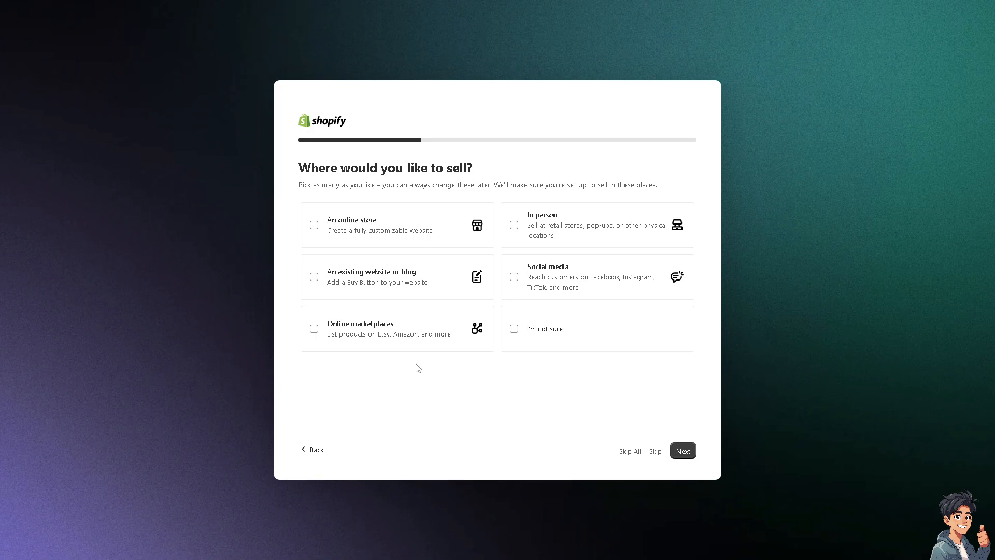
- Choose online store, in person, existing website or blog, social media and online marketplaces as the places to sell, and continue
{"action": "left_click", "coordinate": [515, 276]}
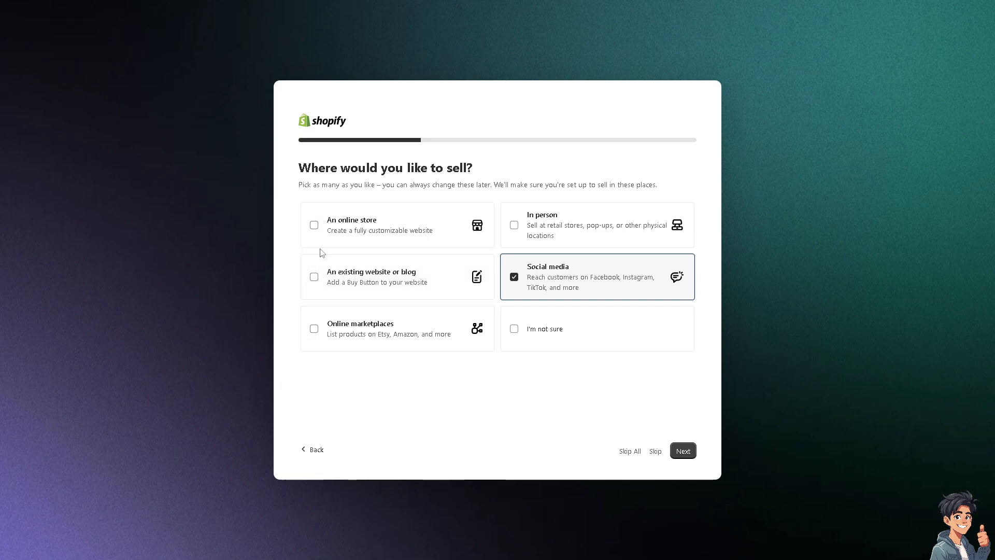
{"action": "left_click", "coordinate": [315, 279]}
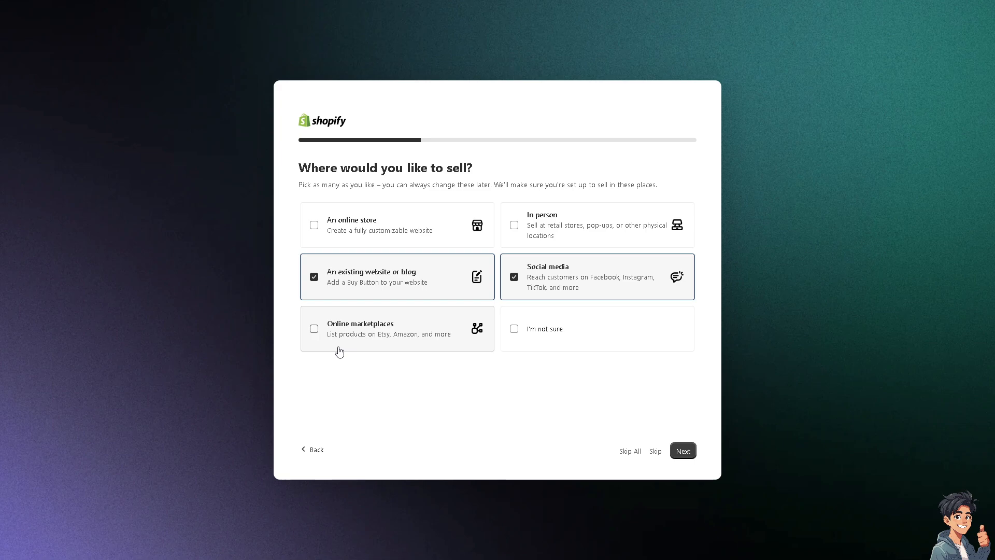
{"action": "left_click", "coordinate": [314, 329]}
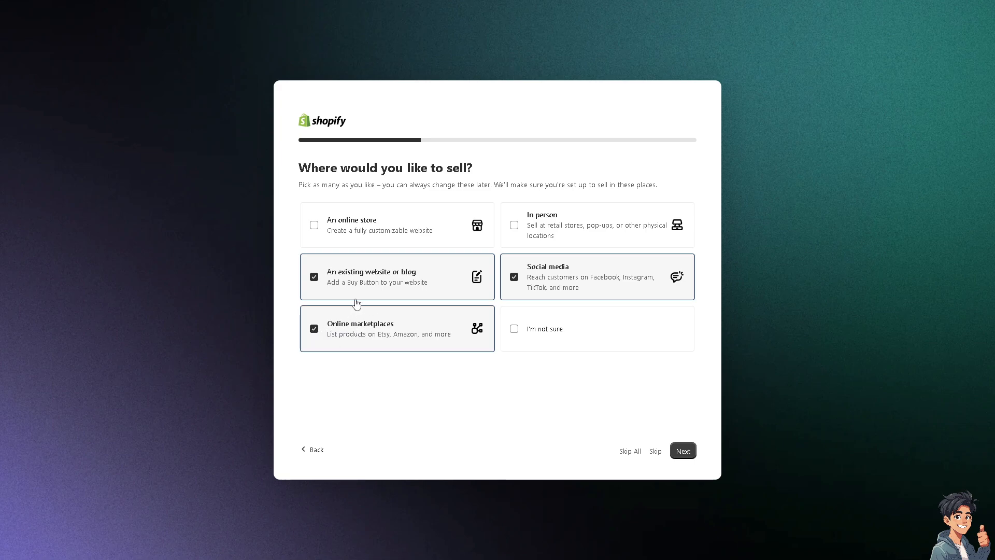
{"action": "left_click", "coordinate": [315, 226]}
{"action": "left_click", "coordinate": [516, 226]}
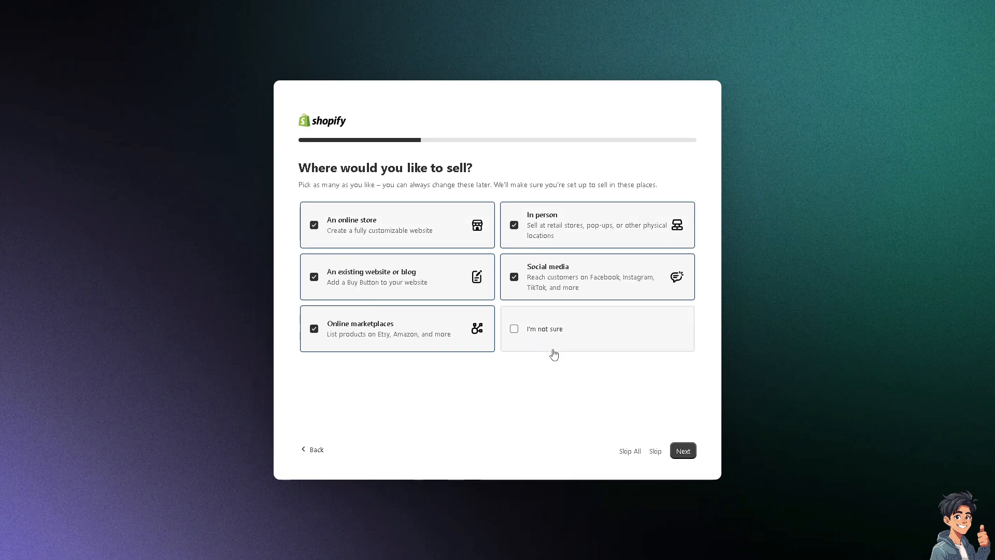
{"action": "left_click", "coordinate": [679, 451]}
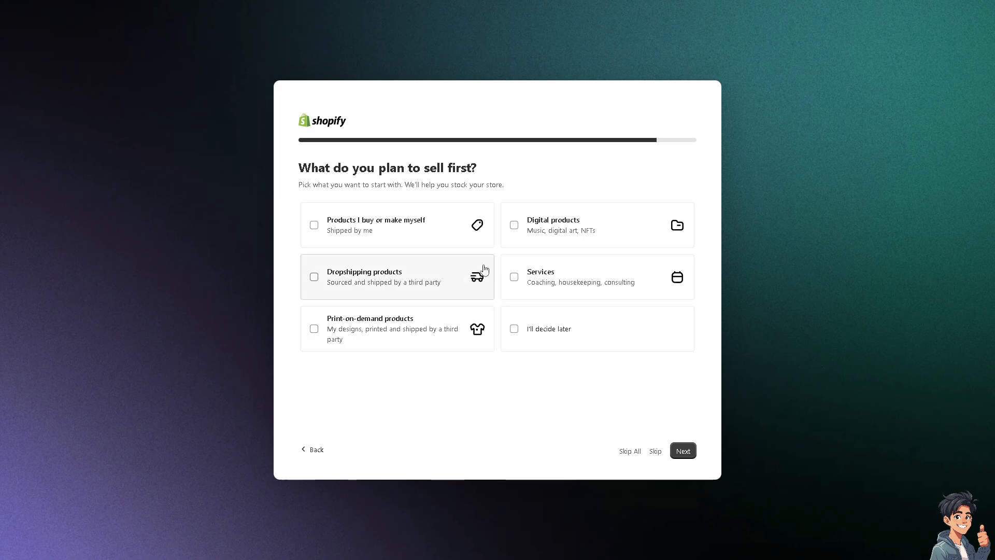
- Choose Digital products as what to sell first and confirm Philippines as the business location
{"action": "left_click", "coordinate": [517, 233]}
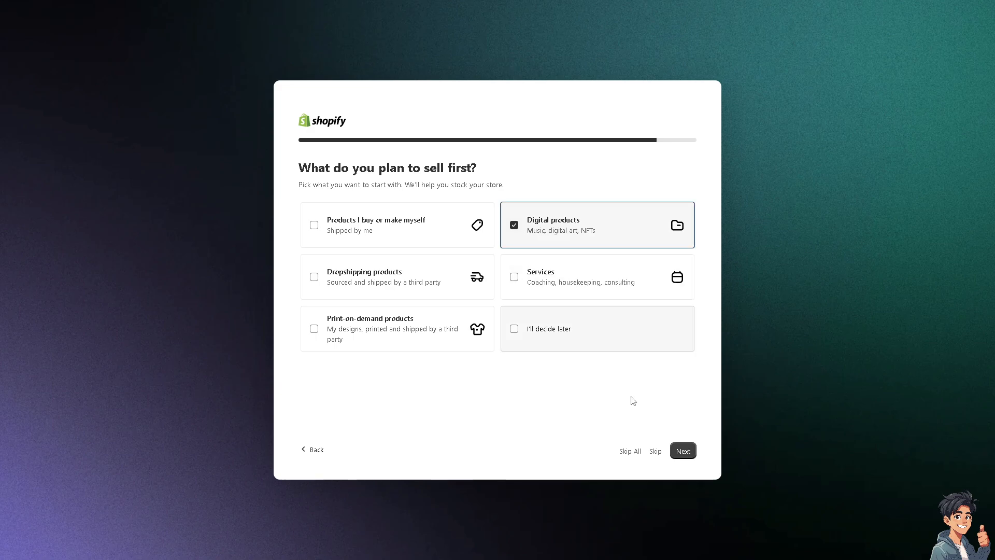
{"action": "left_click", "coordinate": [683, 451]}
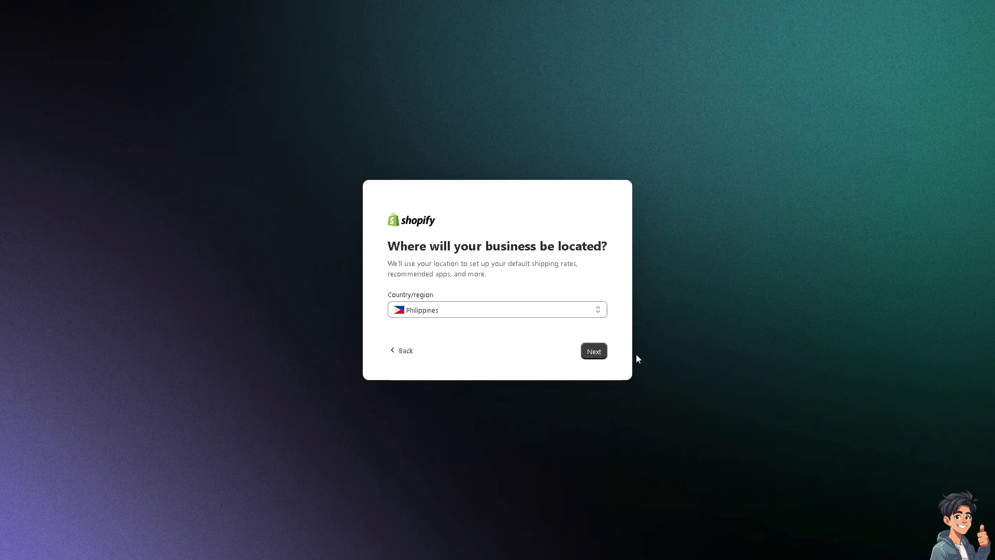
{"action": "left_click", "coordinate": [593, 354]}
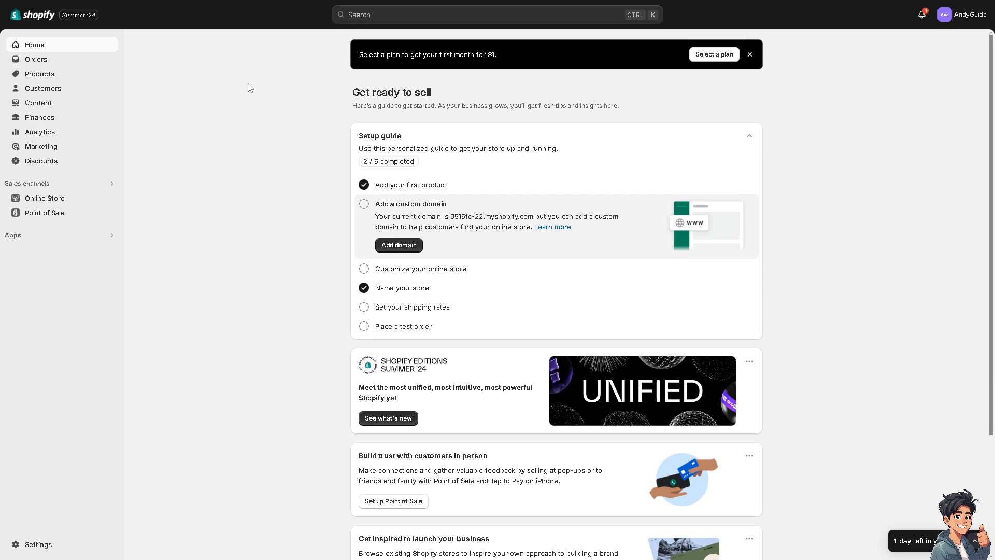
- Start a new product from the store's product list
{"action": "left_click", "coordinate": [40, 76]}
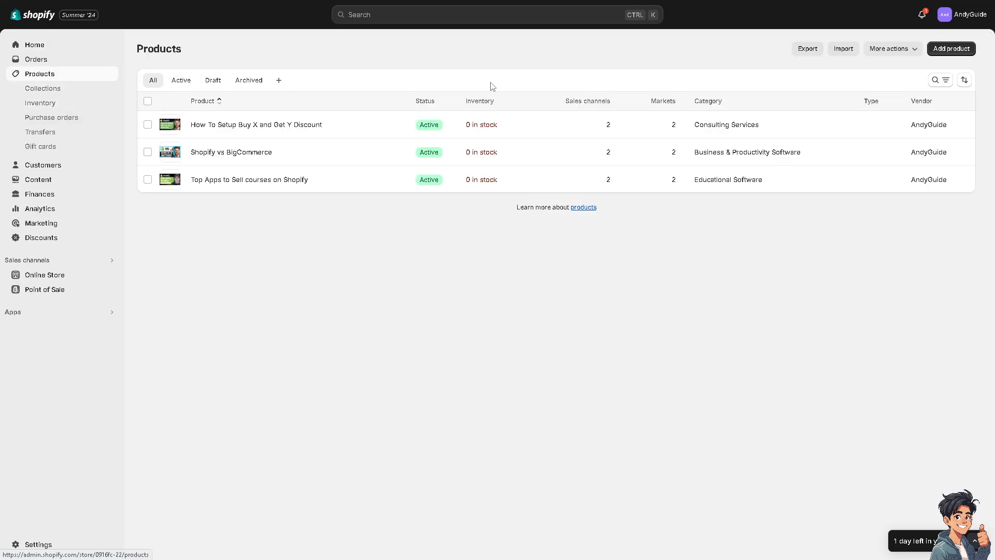
{"action": "left_click", "coordinate": [942, 48]}
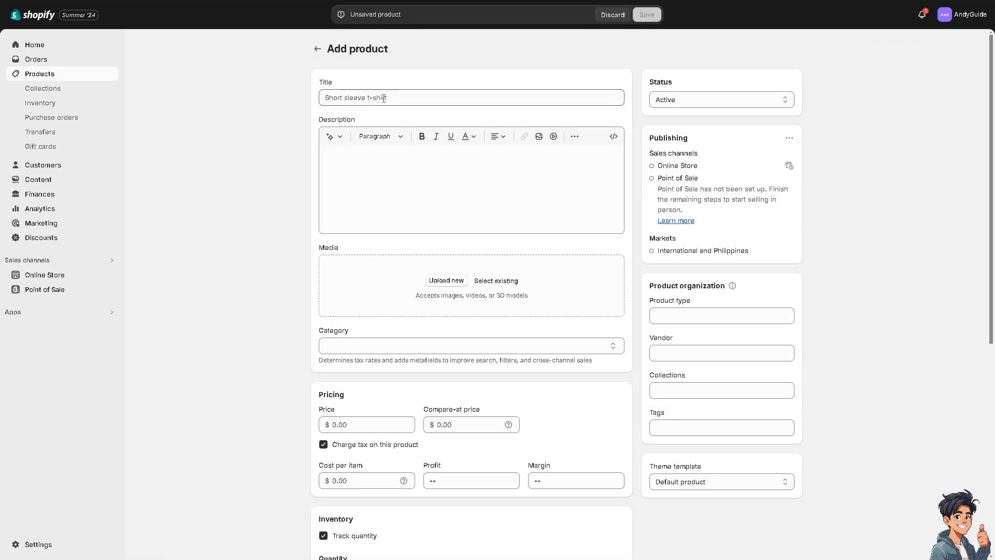
{"action": "left_click", "coordinate": [384, 98]}
{"action": "type", "text": "yes"}
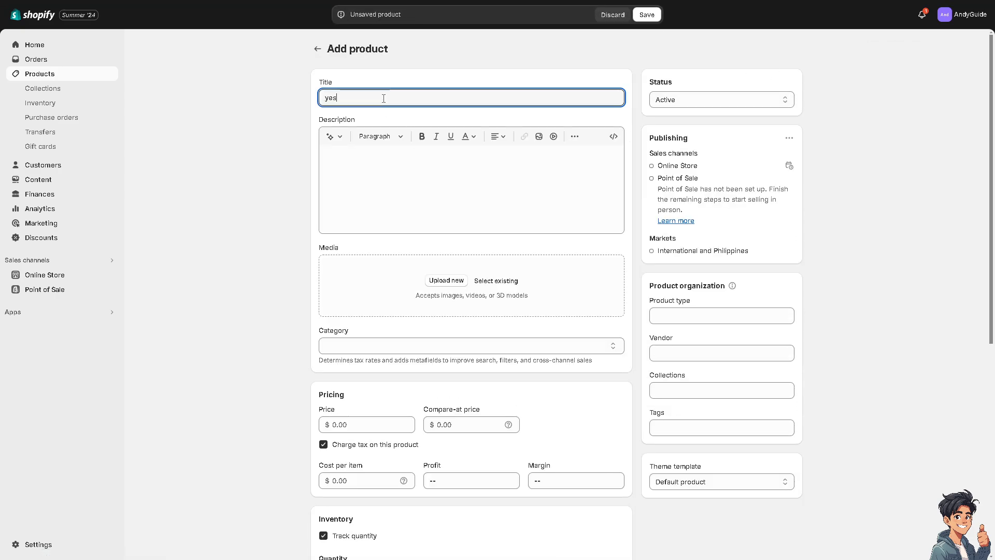
{"action": "key", "text": "ctrl+a"}
{"action": "key", "text": "BackSpace"}
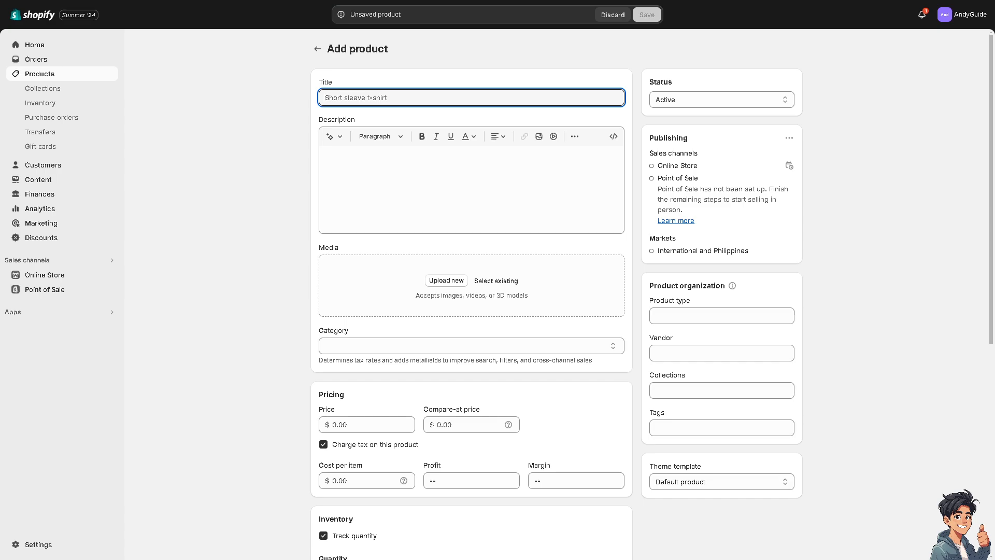
{"action": "left_click", "coordinate": [226, 123]}
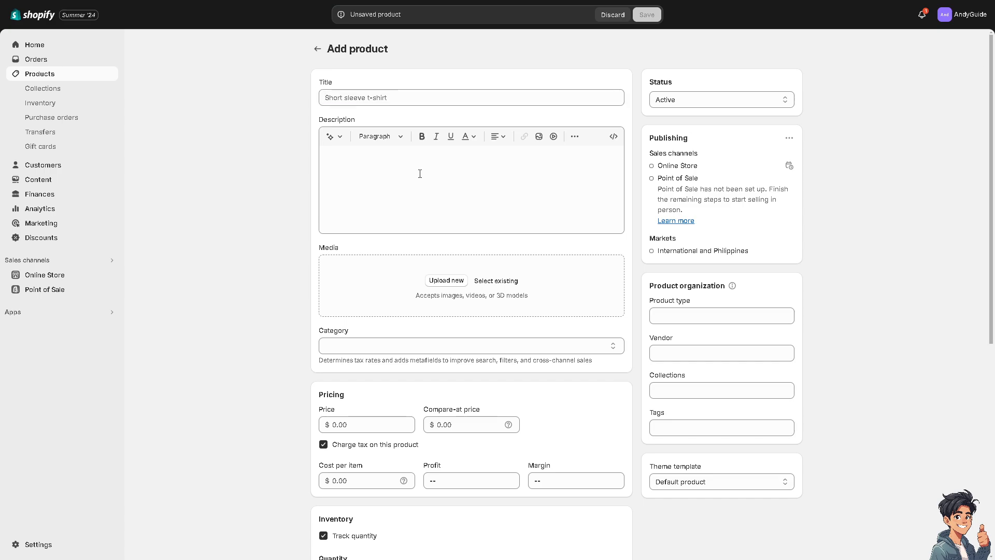
- Enter "How to Sell Music Online with Shopify" as both the product title and the description
{"action": "left_click", "coordinate": [377, 97]}
{"action": "type", "text": "How to Sell Music Online with Shopify"}
{"action": "left_click", "coordinate": [390, 166]}
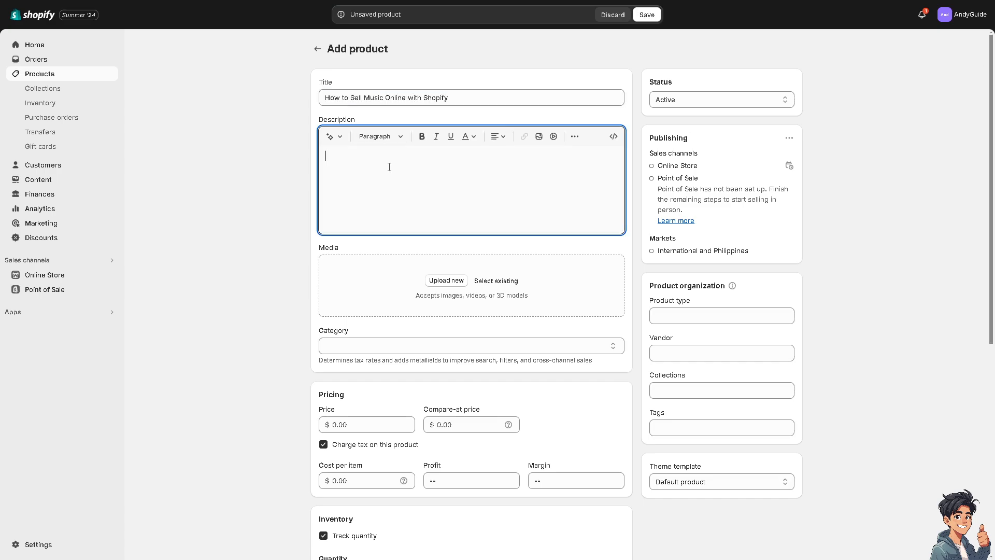
{"action": "type", "text": "How to Sell Music Online with Shopify"}
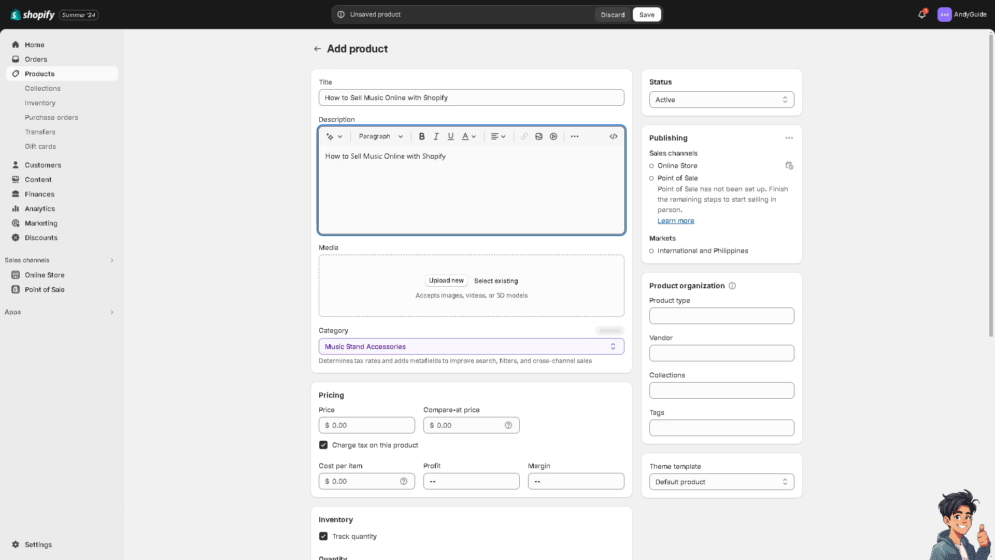
- Format the whole description text as bold, underlined and red
{"action": "key", "text": "ctrl+a"}
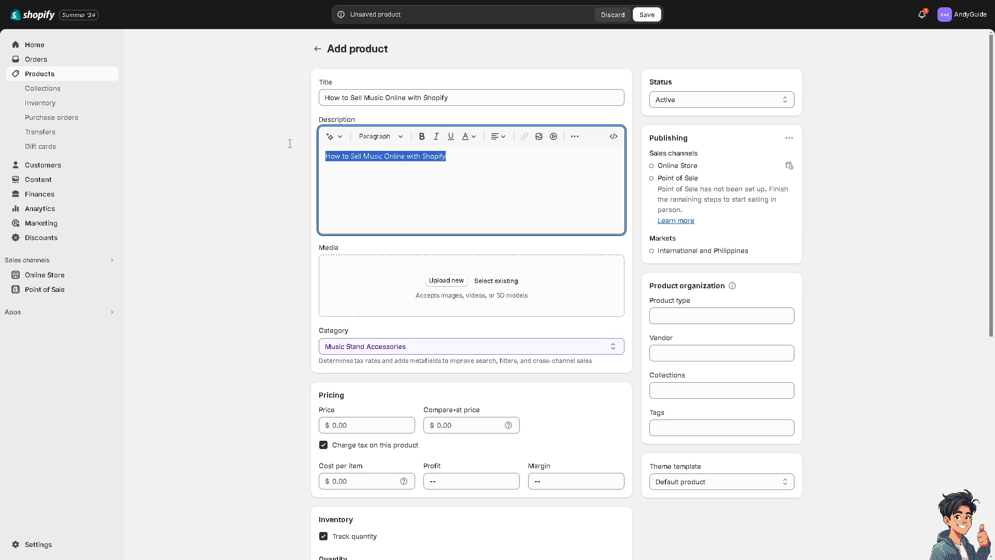
{"action": "left_click", "coordinate": [423, 137]}
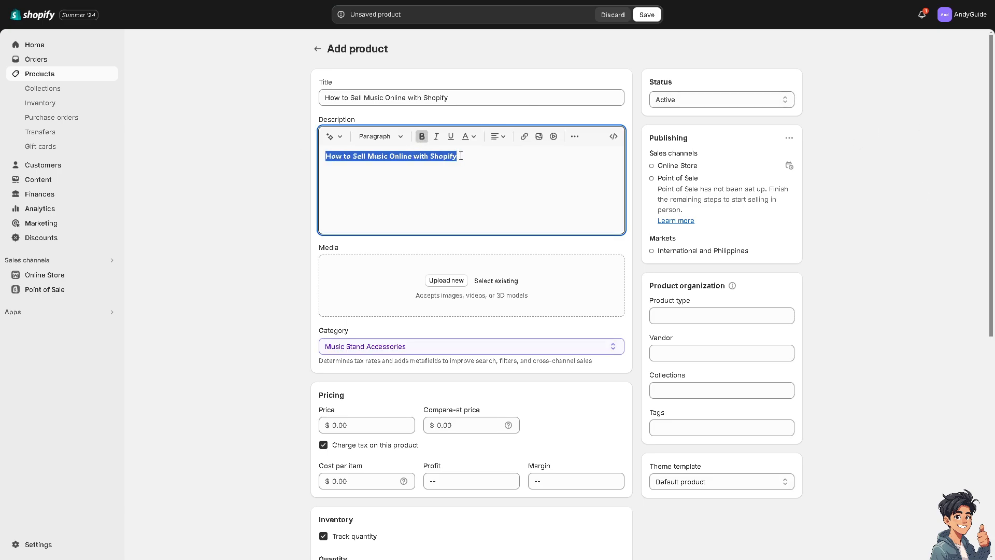
{"action": "left_click", "coordinate": [453, 138]}
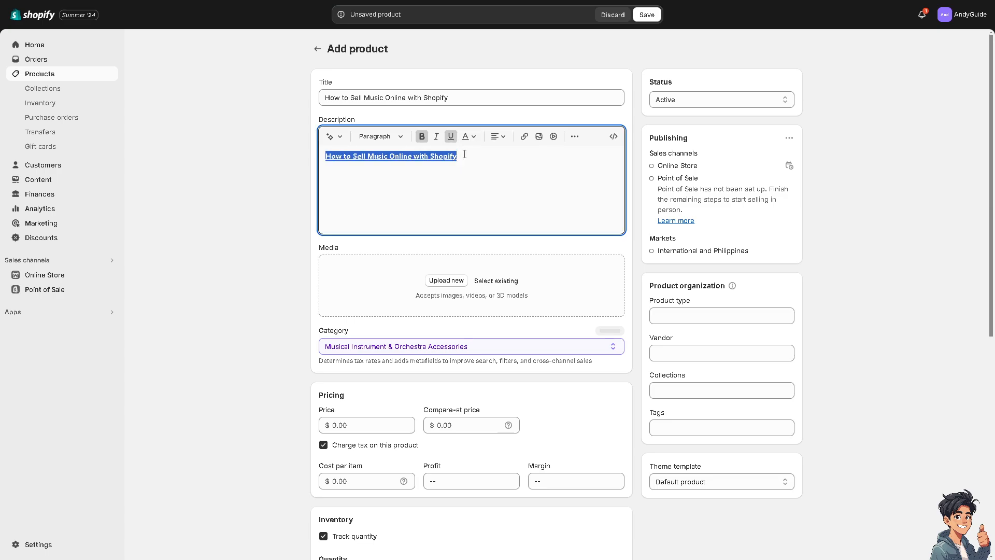
{"action": "left_click", "coordinate": [469, 137]}
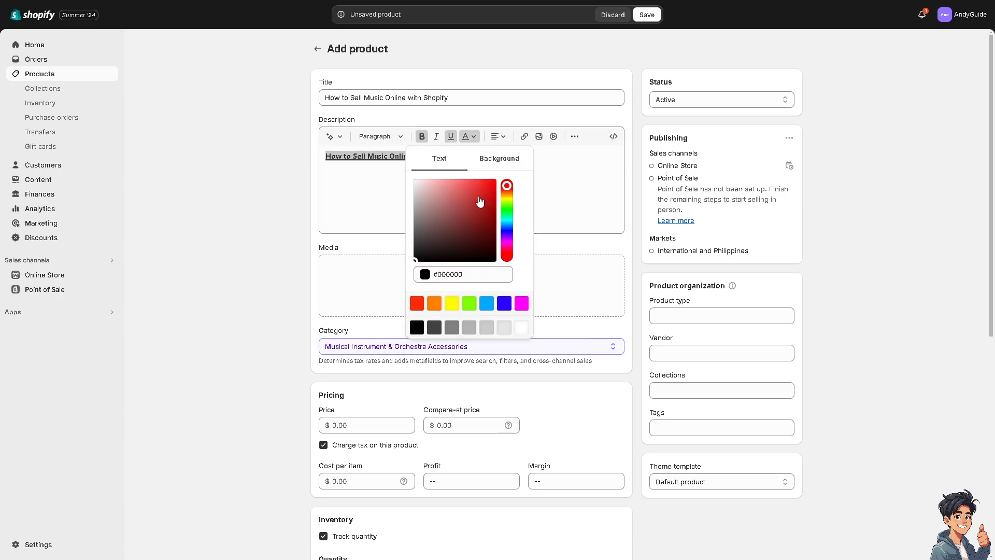
{"action": "left_click_drag", "start_coordinate": [475, 194], "coordinate": [325, 156]}
{"action": "left_click", "coordinate": [417, 304]}
{"action": "left_click", "coordinate": [446, 168]}
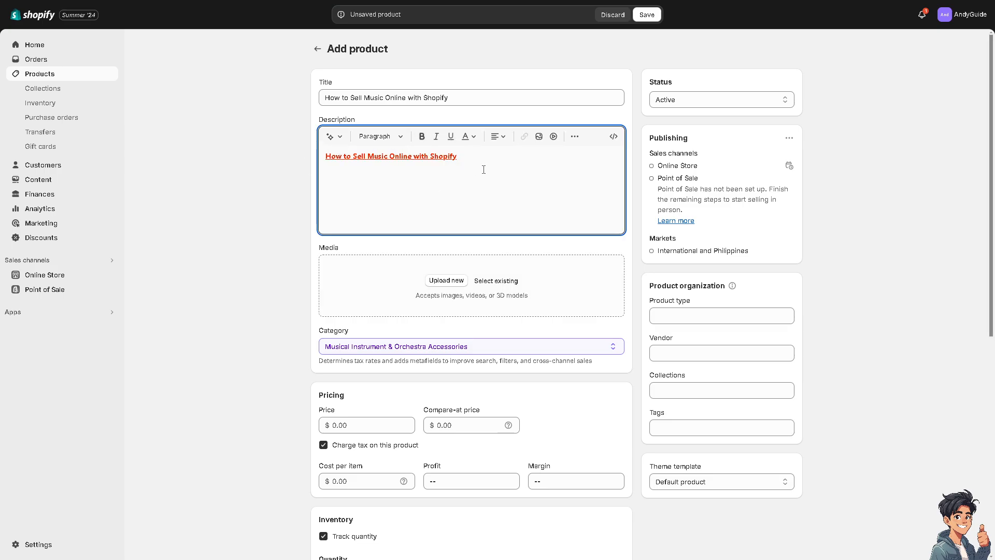
- Center the description text and start new lines beneath it
{"action": "left_click_drag", "start_coordinate": [457, 156], "coordinate": [321, 156]}
{"action": "left_click", "coordinate": [499, 136]}
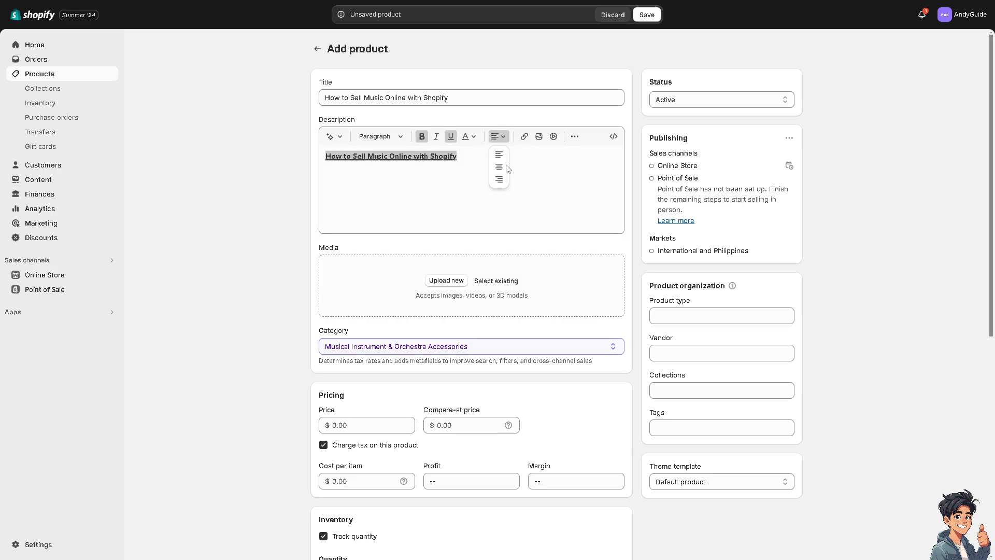
{"action": "left_click", "coordinate": [505, 168]}
{"action": "left_click", "coordinate": [569, 158]}
{"action": "key", "text": "Return"}
{"action": "key", "text": "Return"}
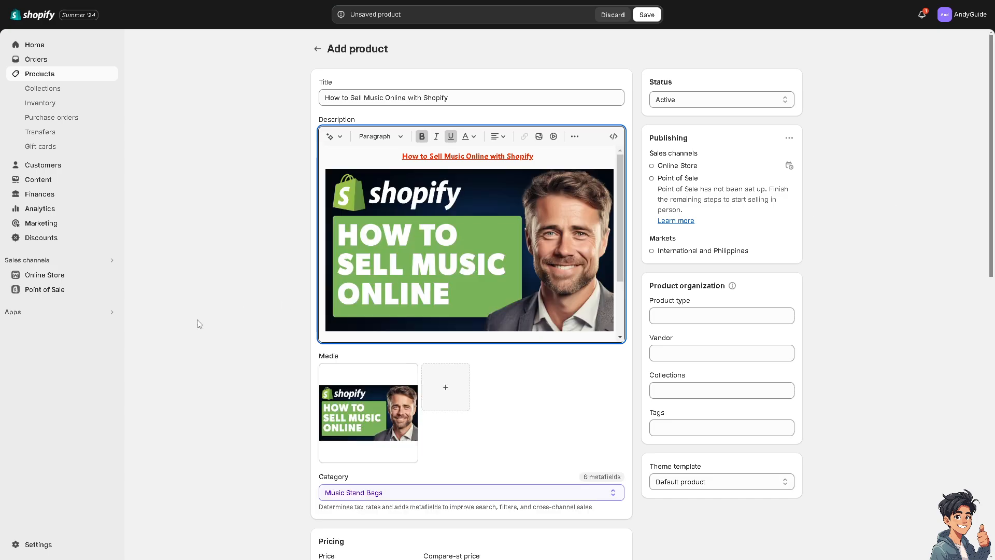
- Review the pricing, inventory and shipping settings, and discard the unsaved product
{"action": "scroll", "coordinate": [202, 319], "scroll_direction": "down", "scroll_amount": 4}
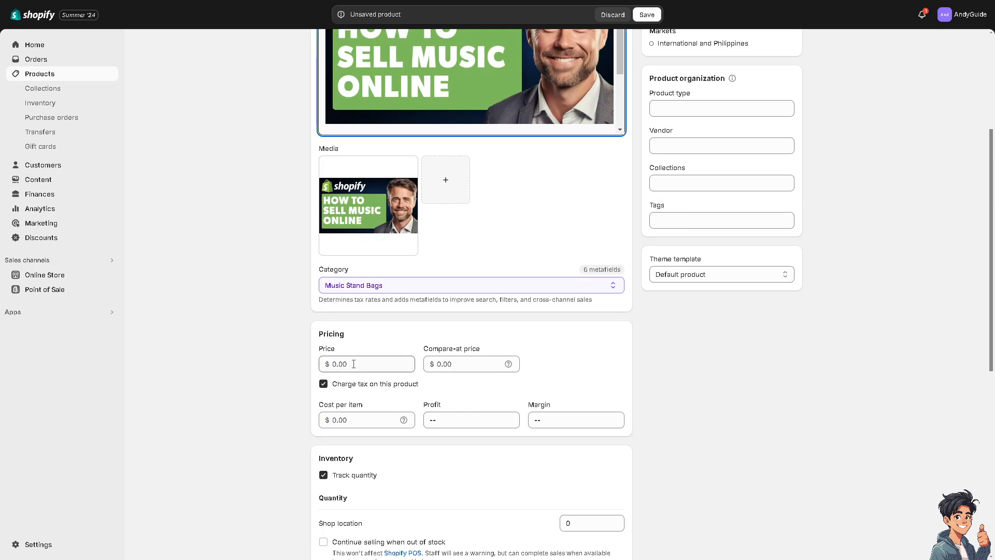
{"action": "scroll", "coordinate": [346, 419], "scroll_direction": "down", "scroll_amount": 2}
{"action": "scroll", "coordinate": [346, 420], "scroll_direction": "down", "scroll_amount": 3}
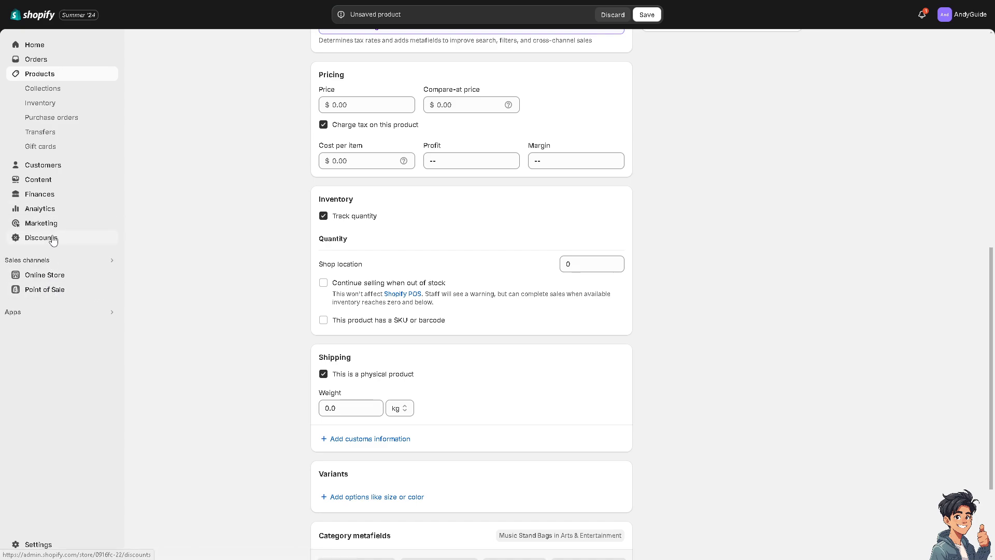
{"action": "left_click", "coordinate": [622, 20]}
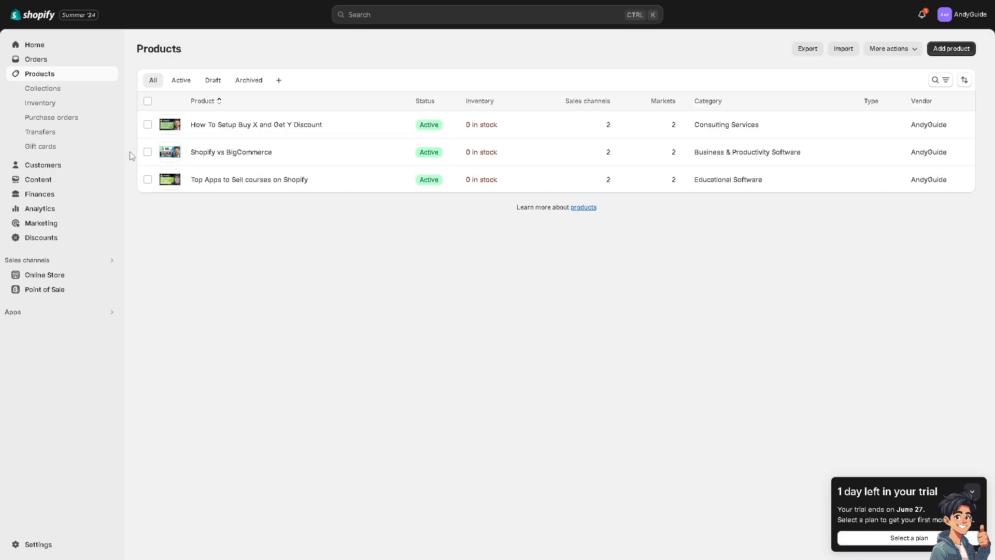
- Return to the store's home page and open the installed Digital Downloads app
{"action": "left_click", "coordinate": [46, 46]}
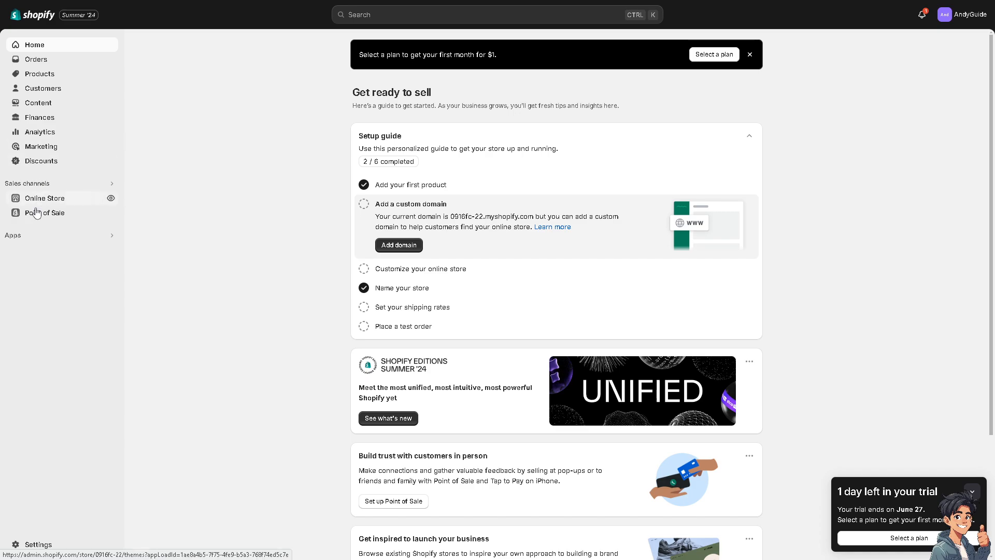
{"action": "left_click", "coordinate": [36, 235]}
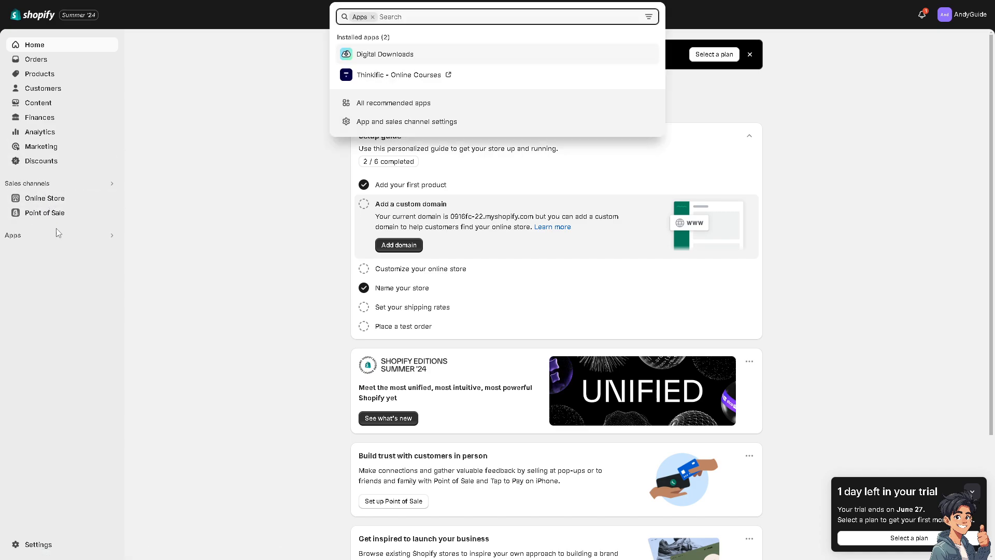
{"action": "left_click", "coordinate": [370, 57]}
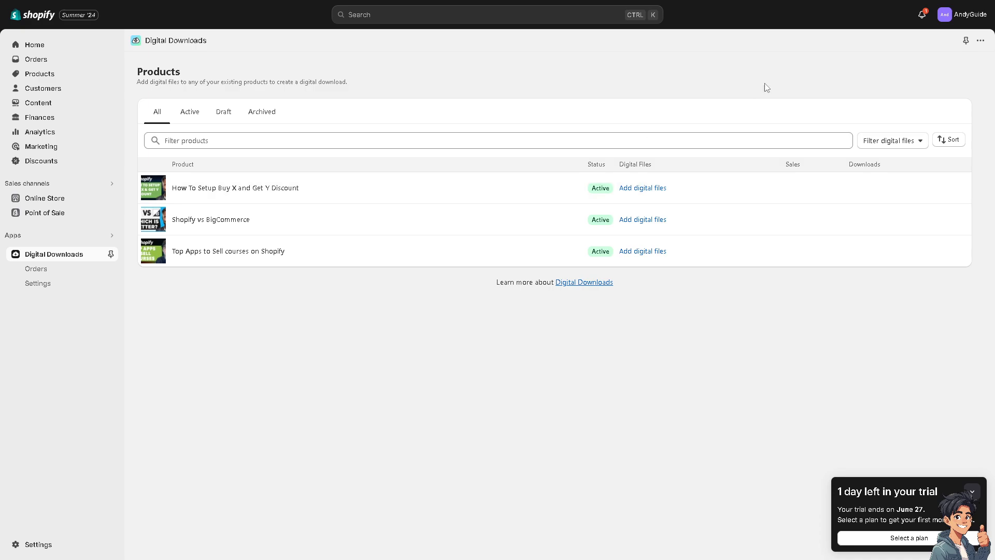
- Add the How to Sell Music Online MP4 as a digital file for the "How to Sell Music Online with Shopify" product and save
{"action": "left_click", "coordinate": [980, 40]}
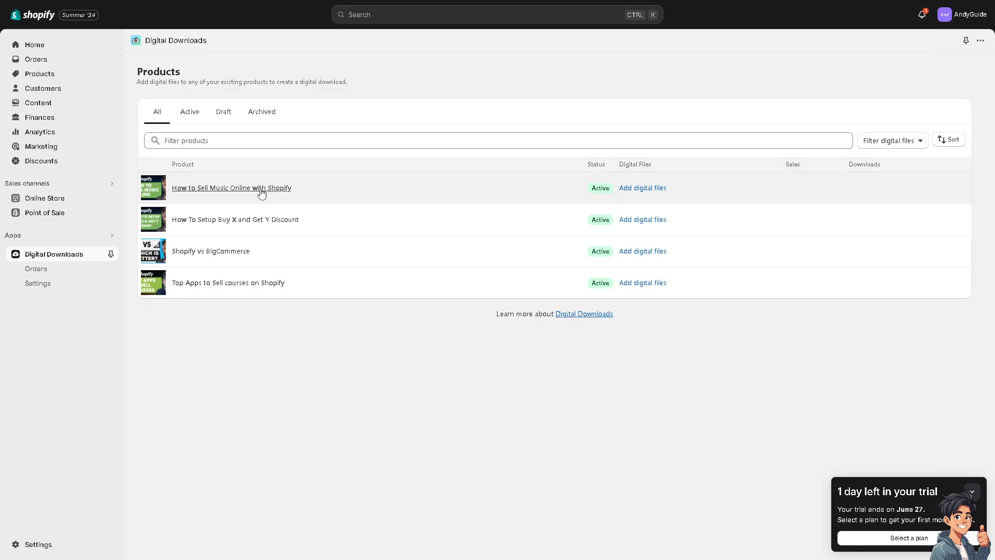
{"action": "left_click", "coordinate": [642, 188]}
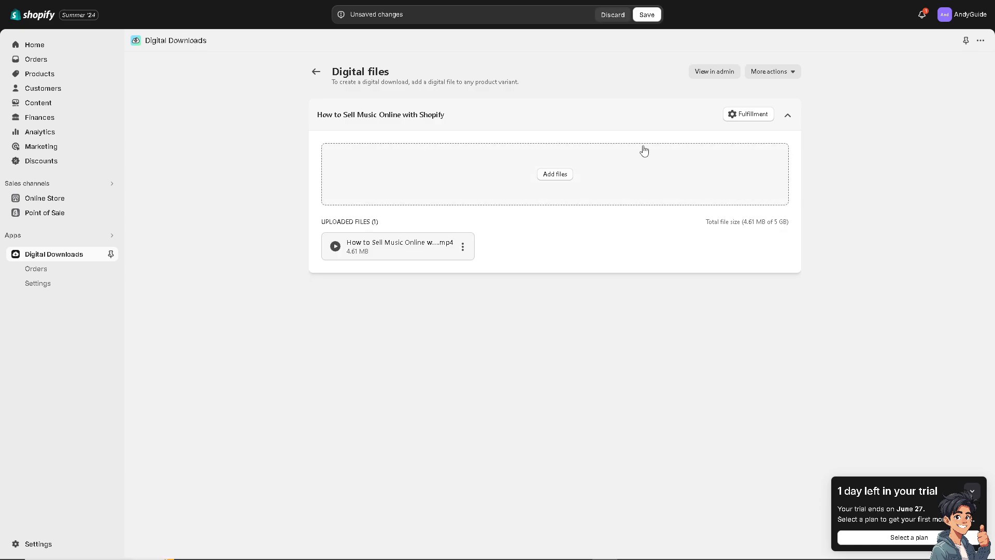
{"action": "left_click", "coordinate": [647, 15]}
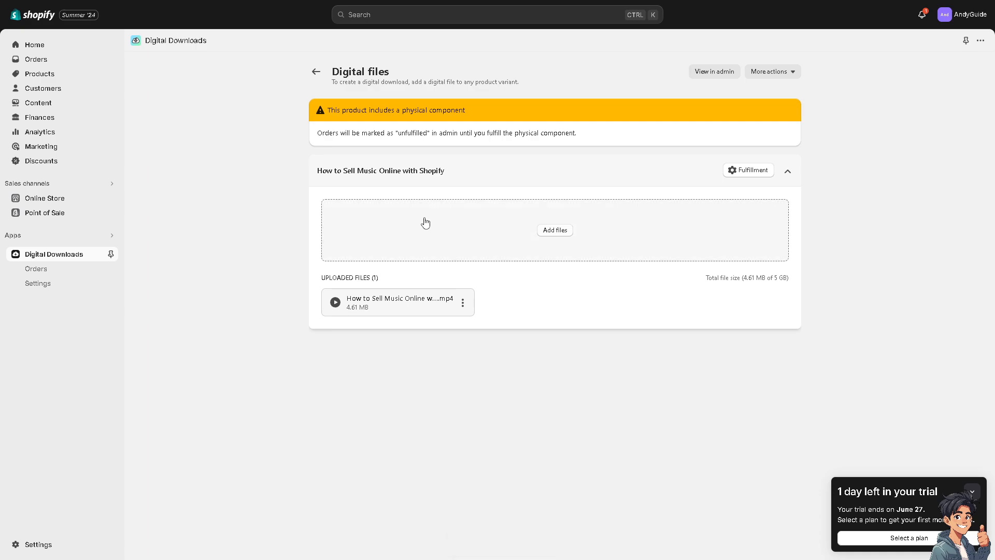
- Find the Sky Pilot - Digital Downloads app in the Shopify App Store and install it on the store
{"action": "left_click", "coordinate": [18, 238]}
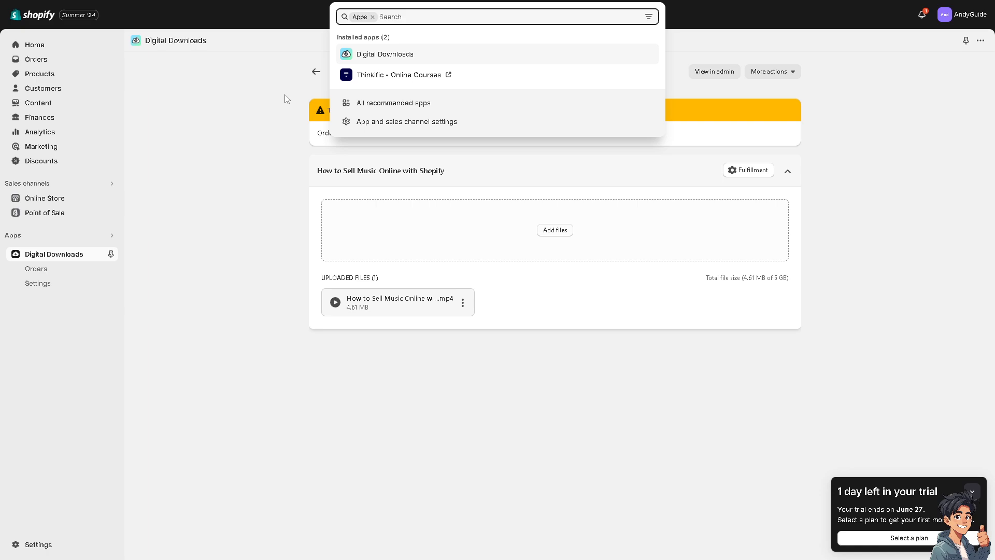
{"action": "type", "text": "Sk"}
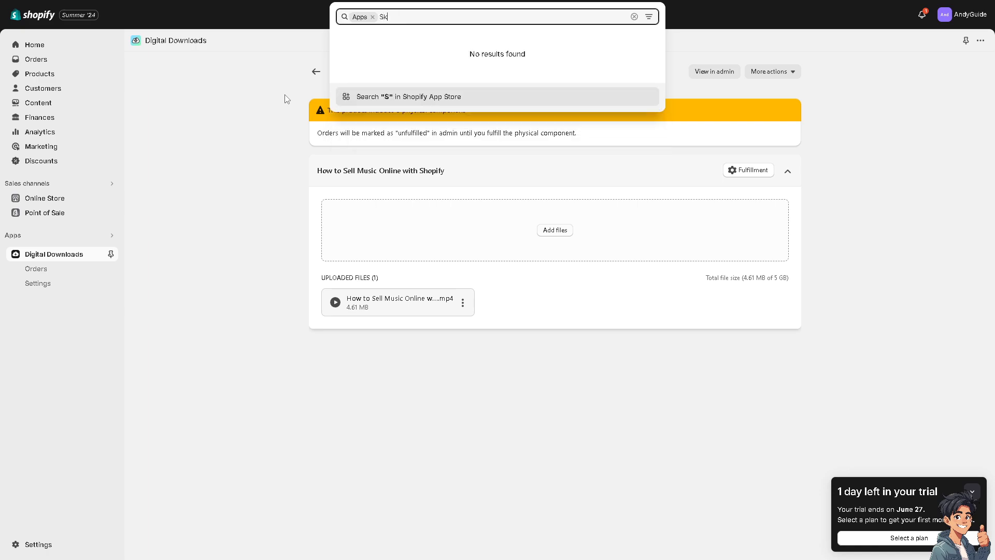
{"action": "type", "text": "y Pilot"}
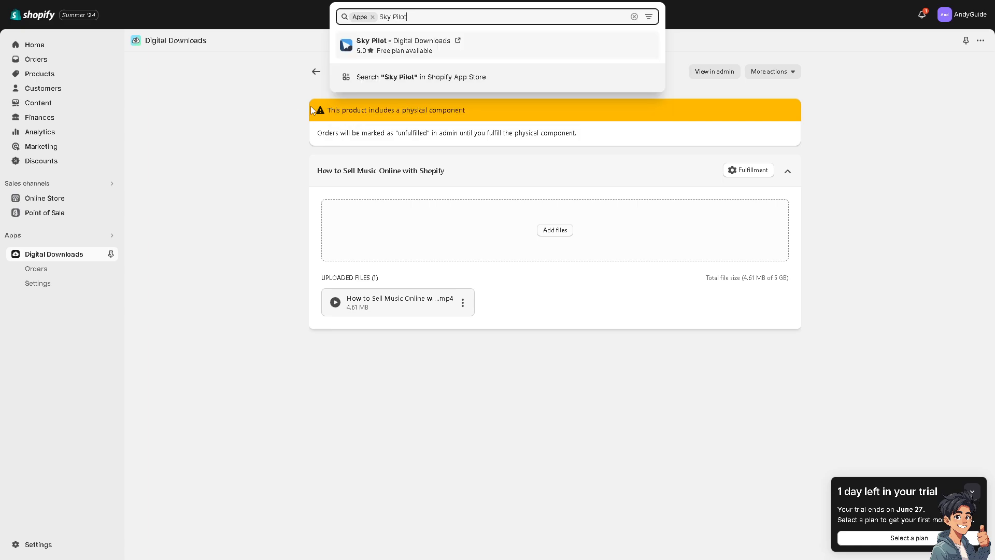
{"action": "left_click", "coordinate": [396, 47]}
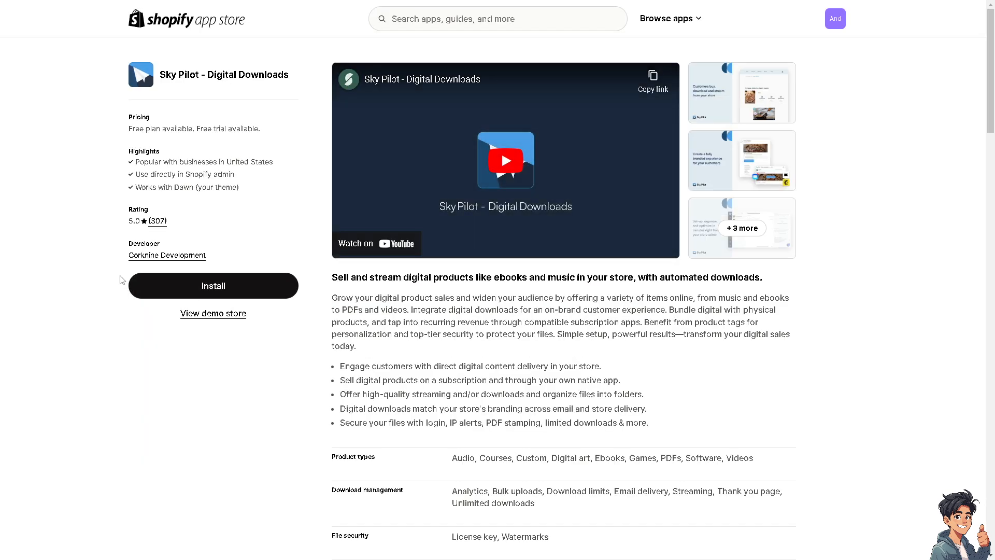
{"action": "left_click", "coordinate": [226, 291]}
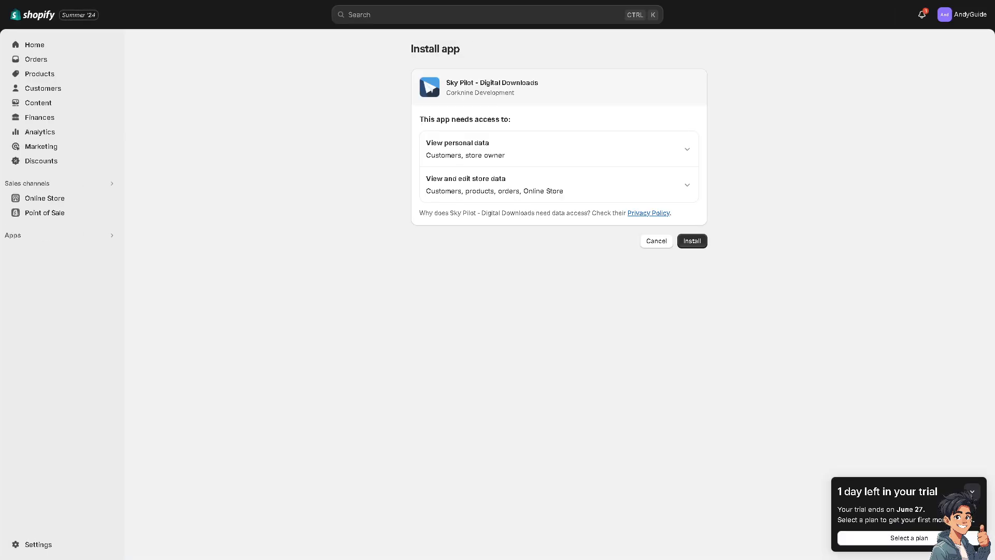
{"action": "left_click", "coordinate": [689, 241]}
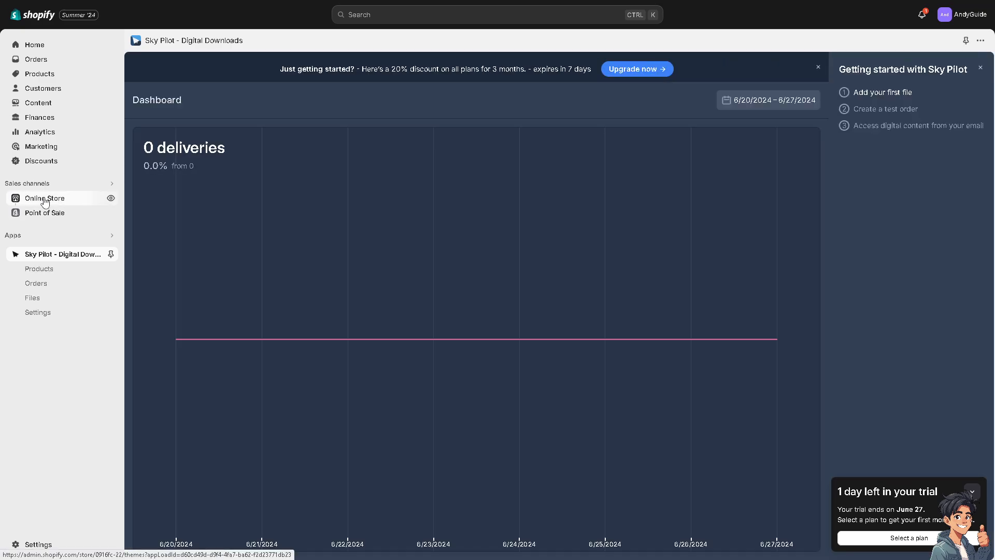
- Preview the live online store and examine its featured products, including How to Sell Music Online with Shopify
{"action": "left_click", "coordinate": [45, 199]}
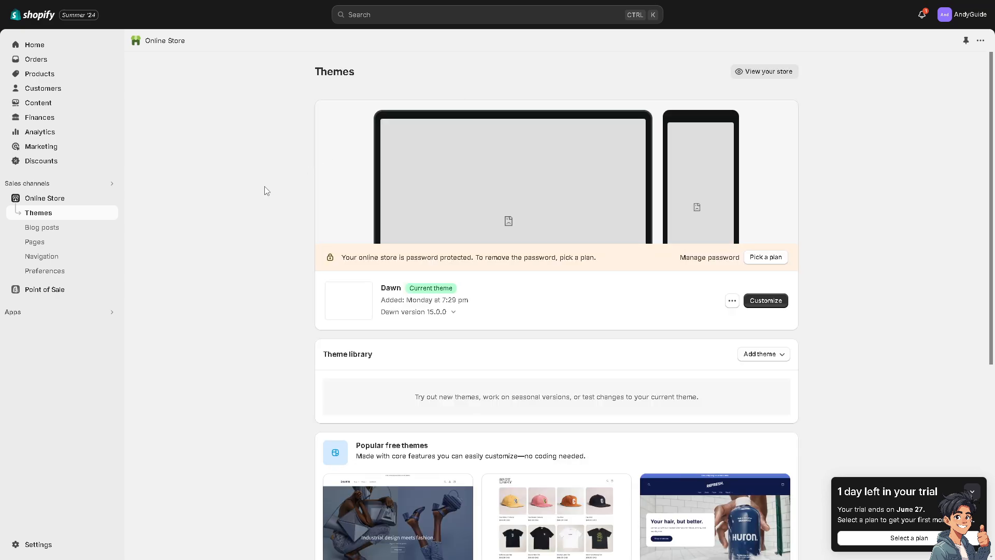
{"action": "left_click", "coordinate": [768, 73]}
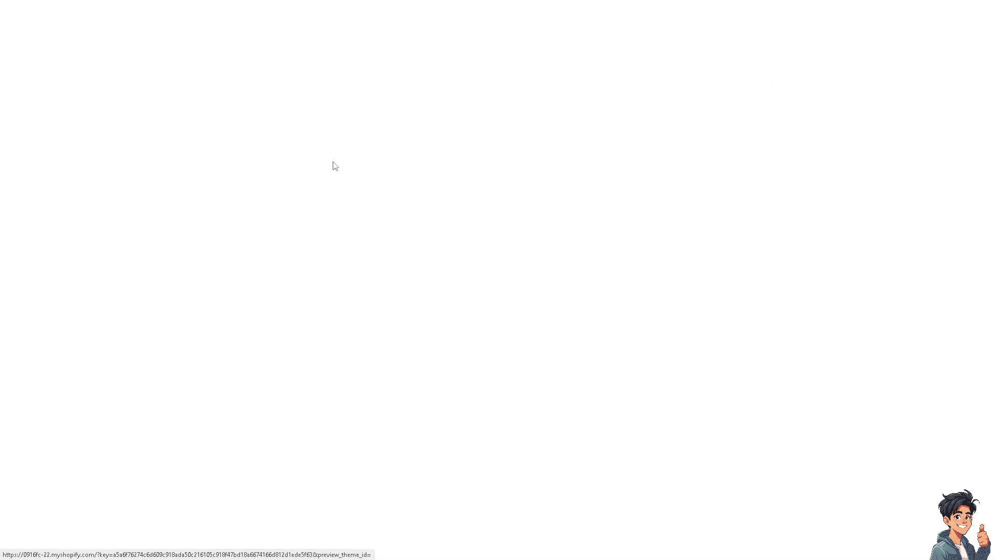
{"action": "scroll", "coordinate": [362, 259], "scroll_direction": "down", "scroll_amount": 3}
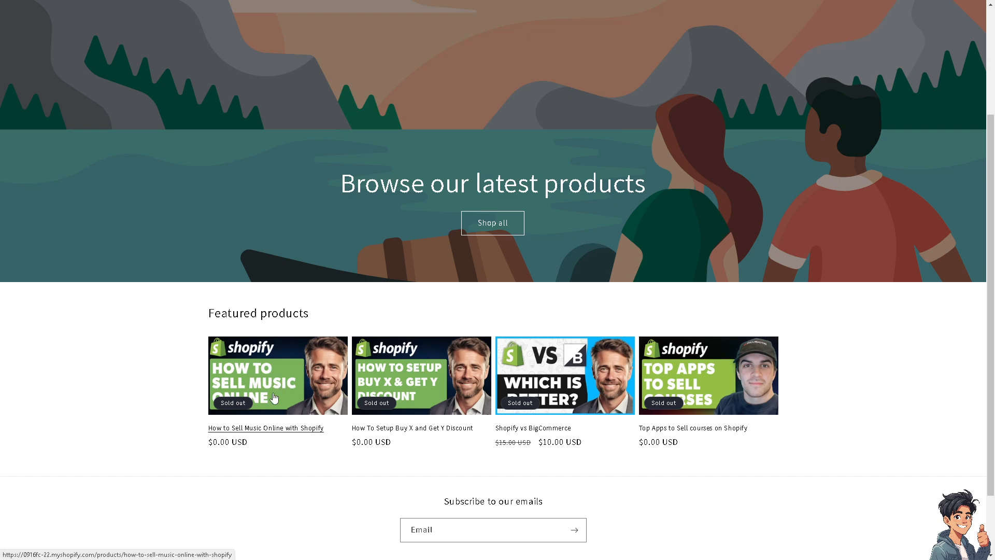
{"action": "scroll", "coordinate": [269, 392], "scroll_direction": "down", "scroll_amount": 1}
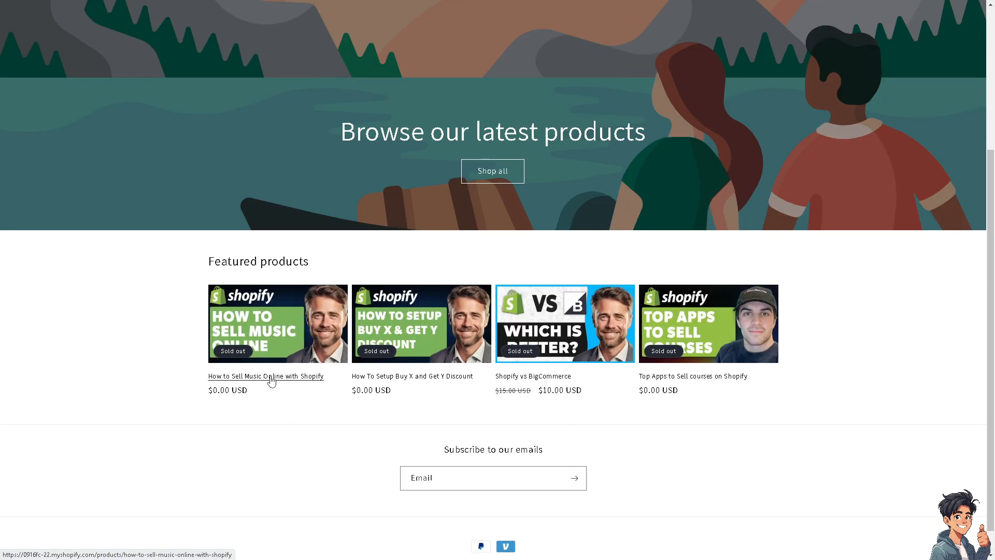
{"action": "scroll", "coordinate": [269, 379], "scroll_direction": "up", "scroll_amount": 4}
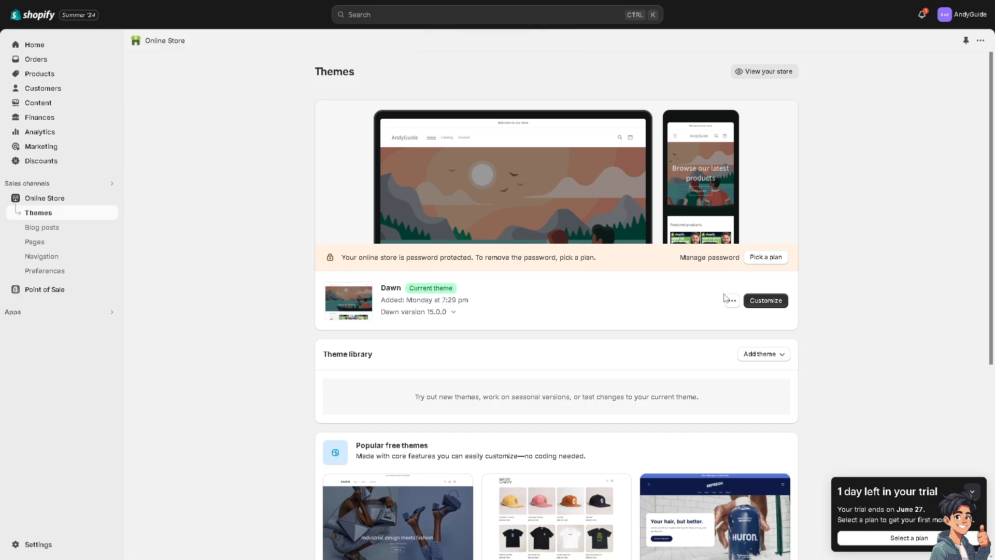
- Open the Dawn theme's default content for editing and review its Templates texts
{"action": "left_click", "coordinate": [730, 304]}
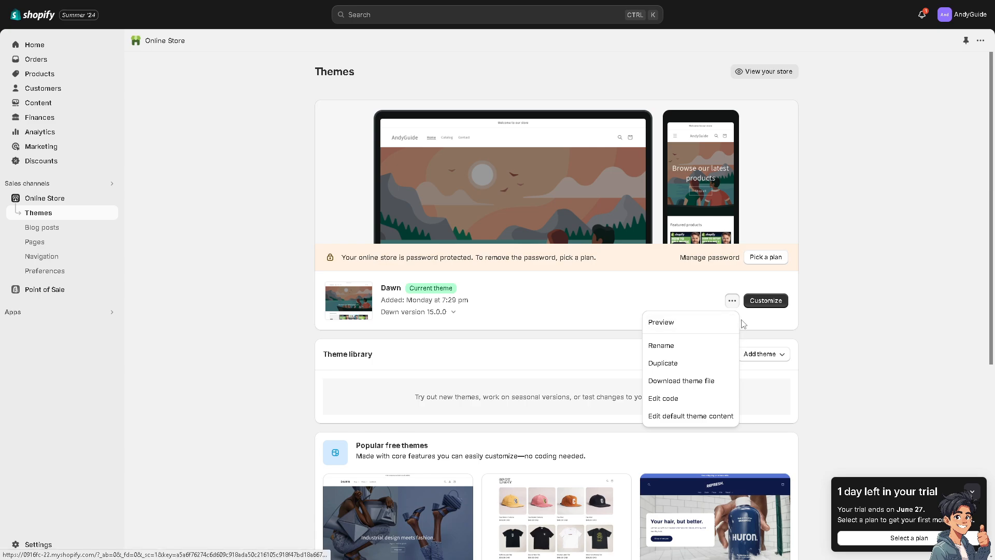
{"action": "left_click", "coordinate": [687, 416]}
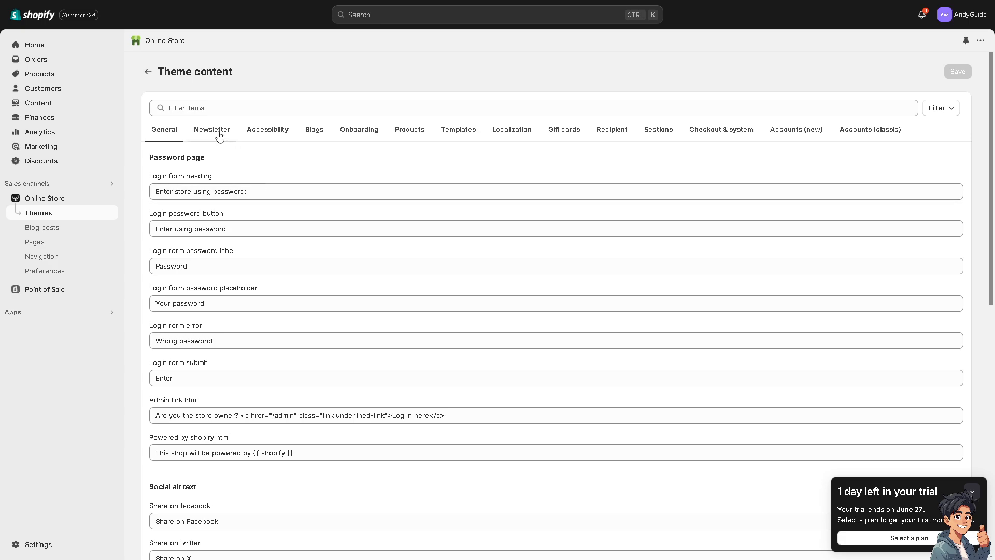
{"action": "left_click", "coordinate": [456, 132]}
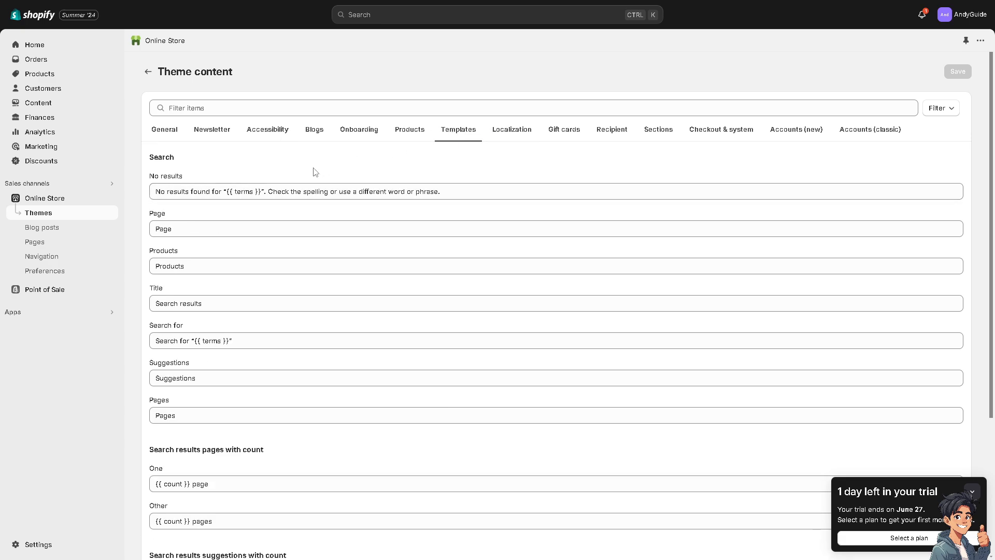
{"action": "scroll", "coordinate": [313, 172], "scroll_direction": "down", "scroll_amount": 3}
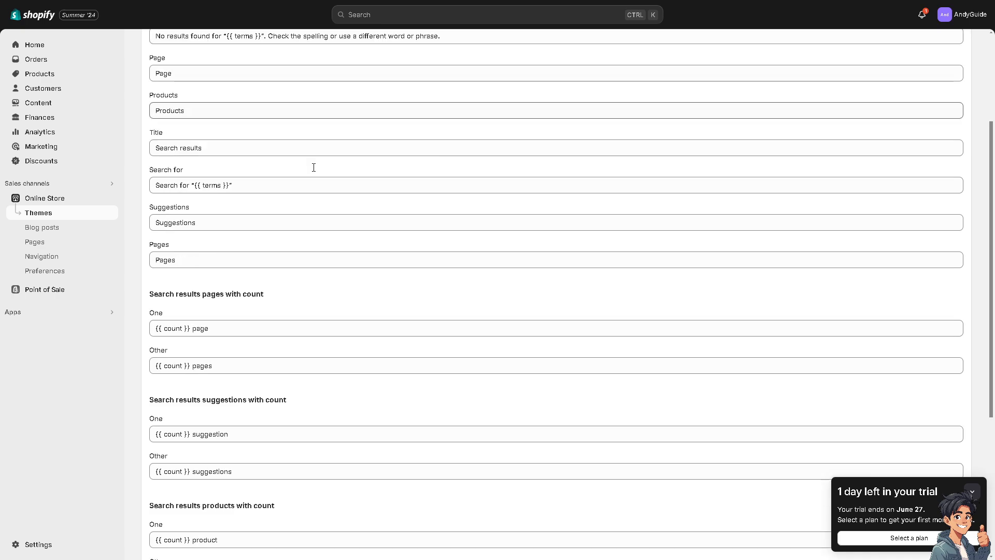
{"action": "scroll", "coordinate": [313, 165], "scroll_direction": "up", "scroll_amount": 3}
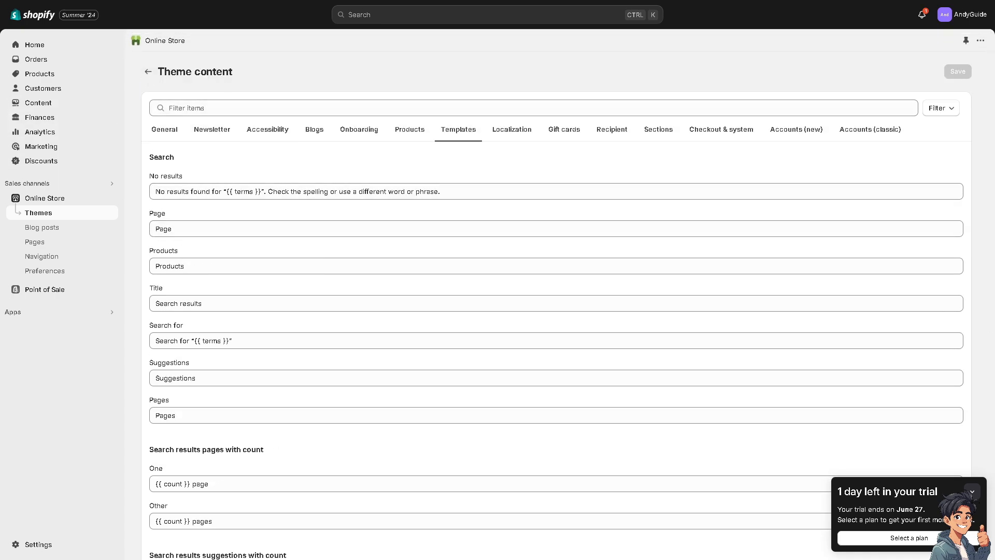
- Open the How to Sell Music Online with Shopify product and set its price to $20 and compare-at price to $25
{"action": "left_click", "coordinate": [49, 73]}
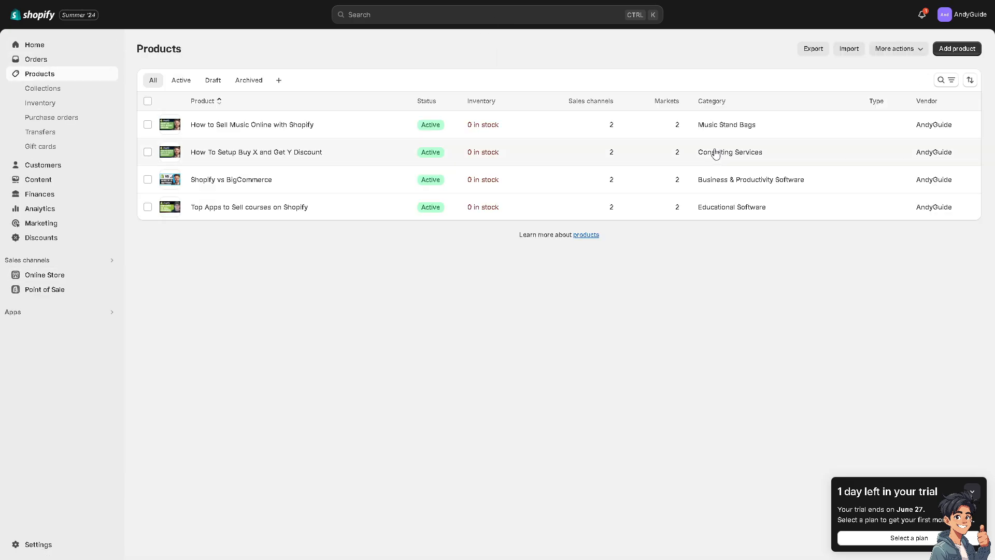
{"action": "left_click", "coordinate": [243, 129]}
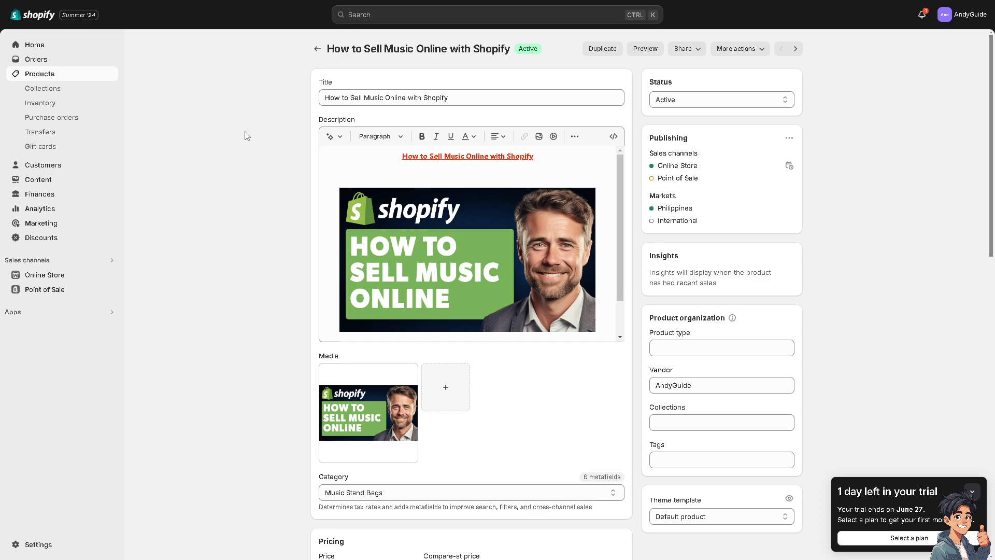
{"action": "scroll", "coordinate": [431, 255], "scroll_direction": "down", "scroll_amount": 6}
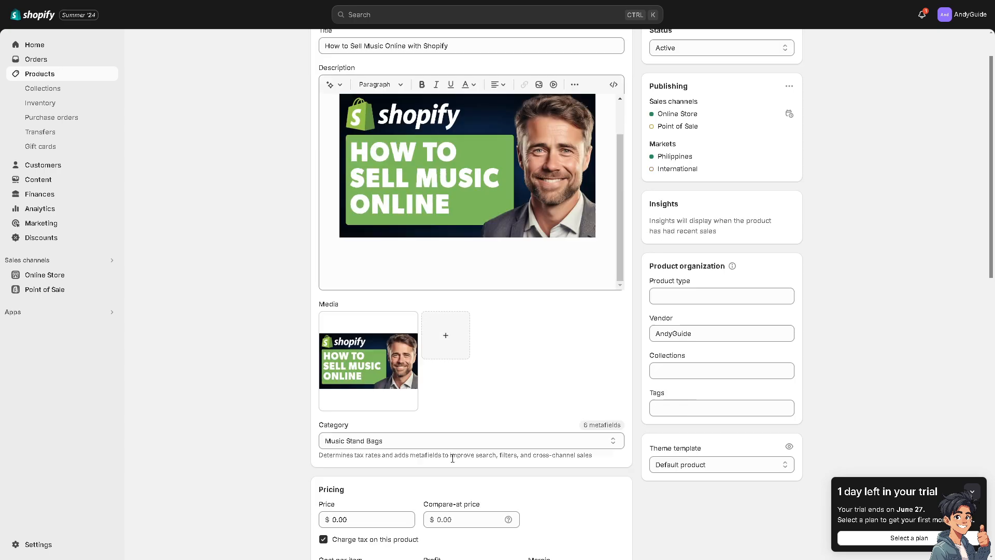
{"action": "left_click", "coordinate": [361, 312]}
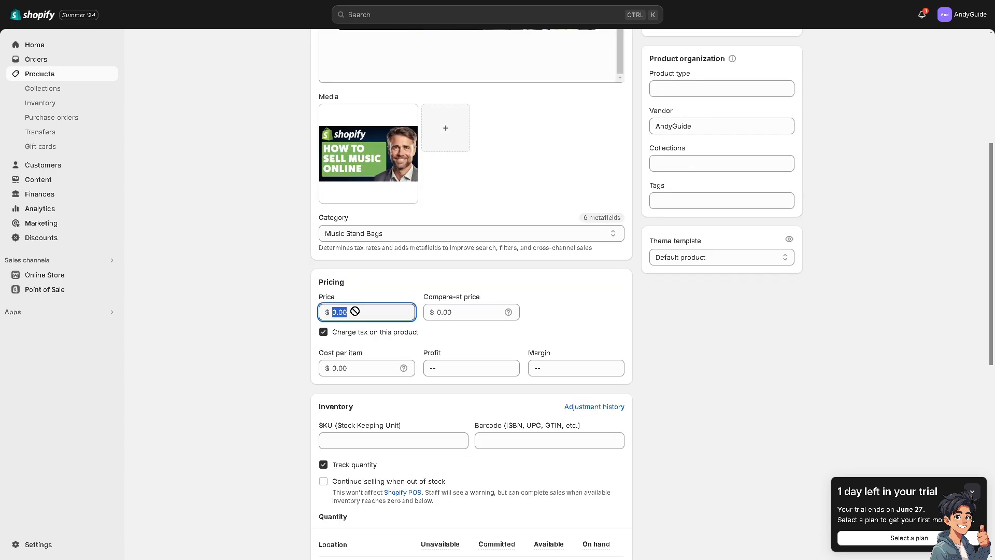
{"action": "type", "text": "20"}
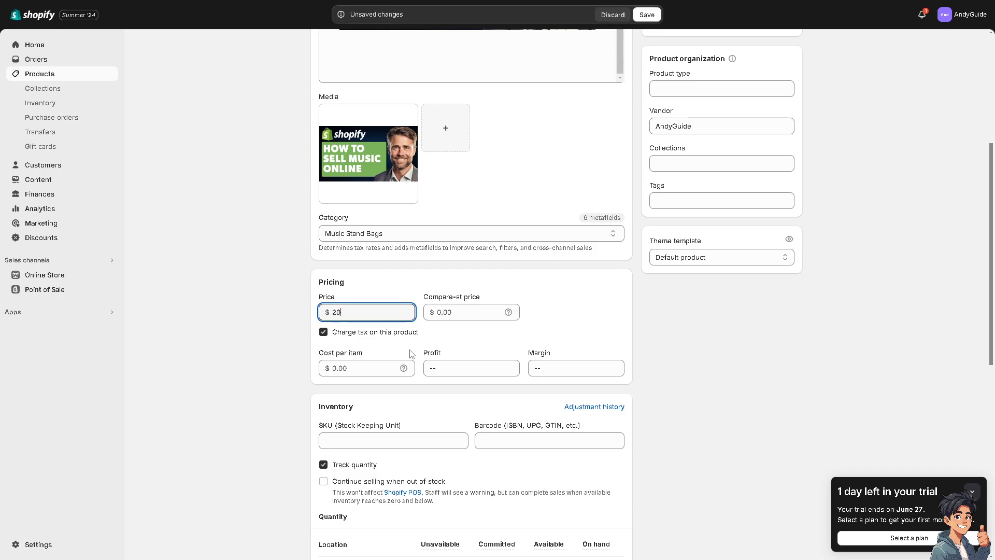
{"action": "left_click", "coordinate": [445, 312]}
{"action": "type", "text": "25"}
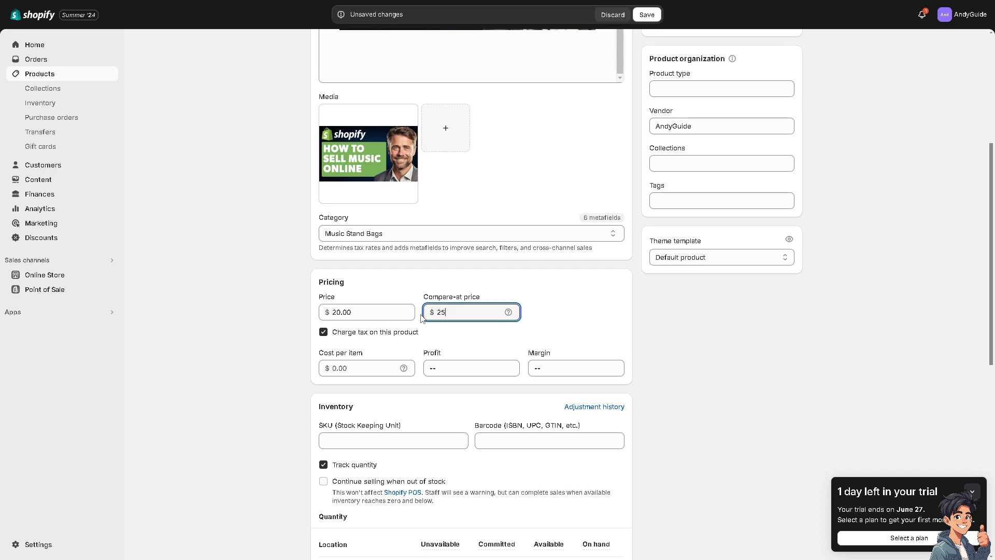
{"action": "left_click", "coordinate": [245, 351]}
- Set the product's cost per item to $5, review its inventory and shipping settings, and save the product
{"action": "left_click", "coordinate": [321, 368]}
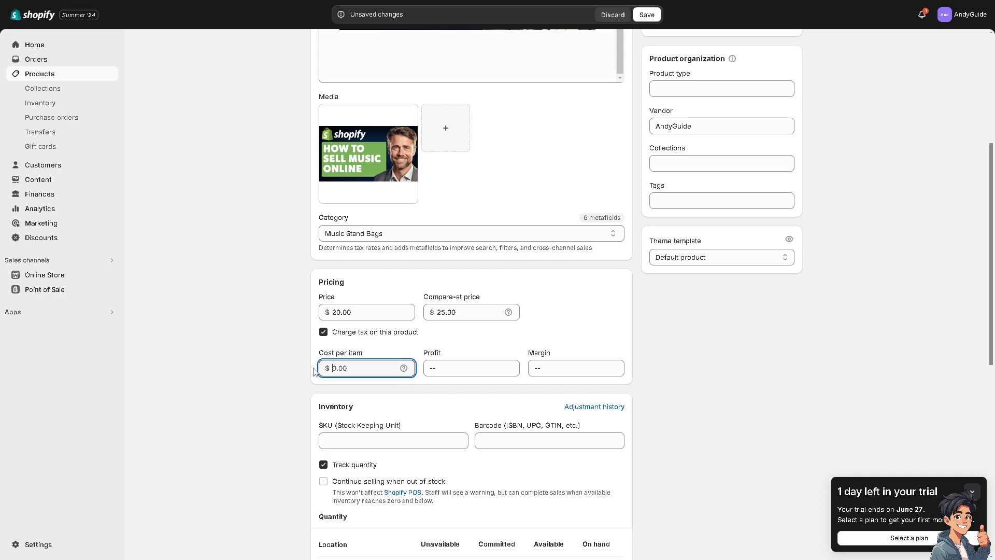
{"action": "type", "text": "5"}
{"action": "left_click", "coordinate": [258, 357]}
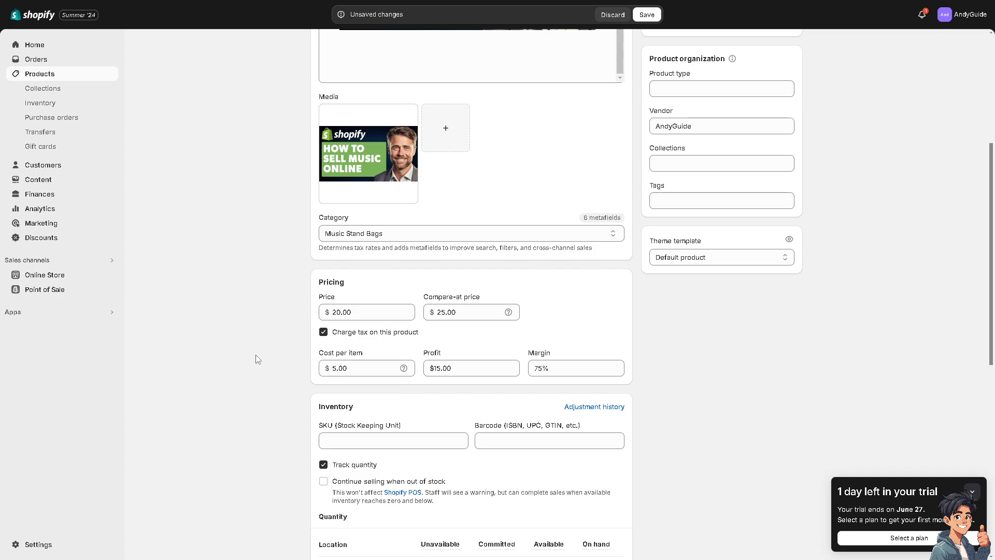
{"action": "scroll", "coordinate": [257, 357], "scroll_direction": "down", "scroll_amount": 5}
{"action": "scroll", "coordinate": [297, 360], "scroll_direction": "down", "scroll_amount": 1}
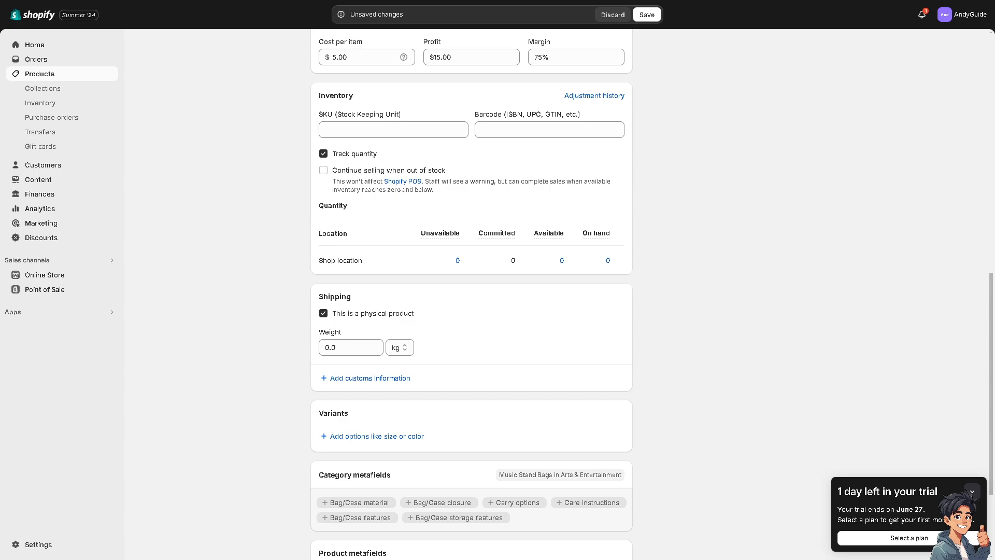
{"action": "scroll", "coordinate": [403, 353], "scroll_direction": "down", "scroll_amount": 3}
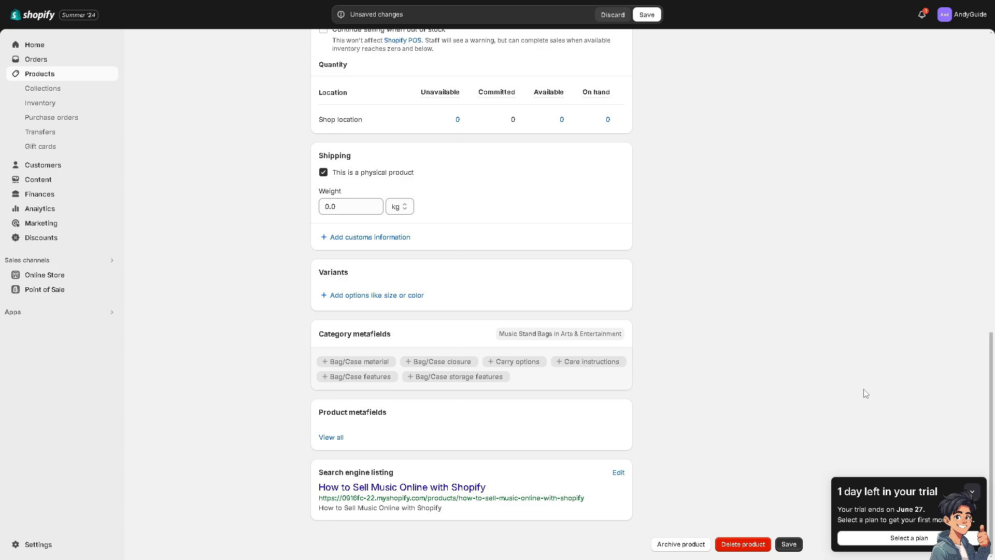
{"action": "left_click", "coordinate": [789, 544]}
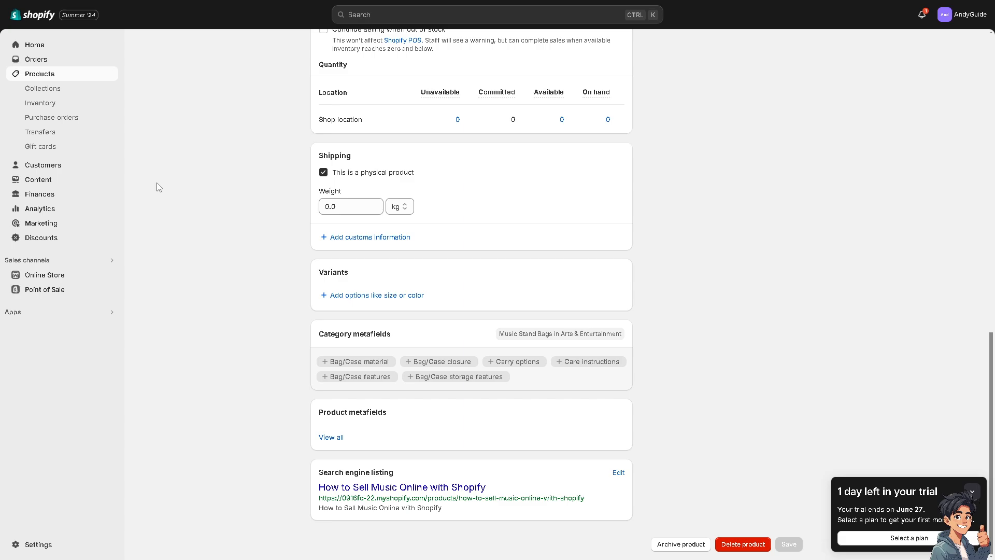
- Return to the online store's themes and browse the popular free themes
{"action": "left_click", "coordinate": [39, 278]}
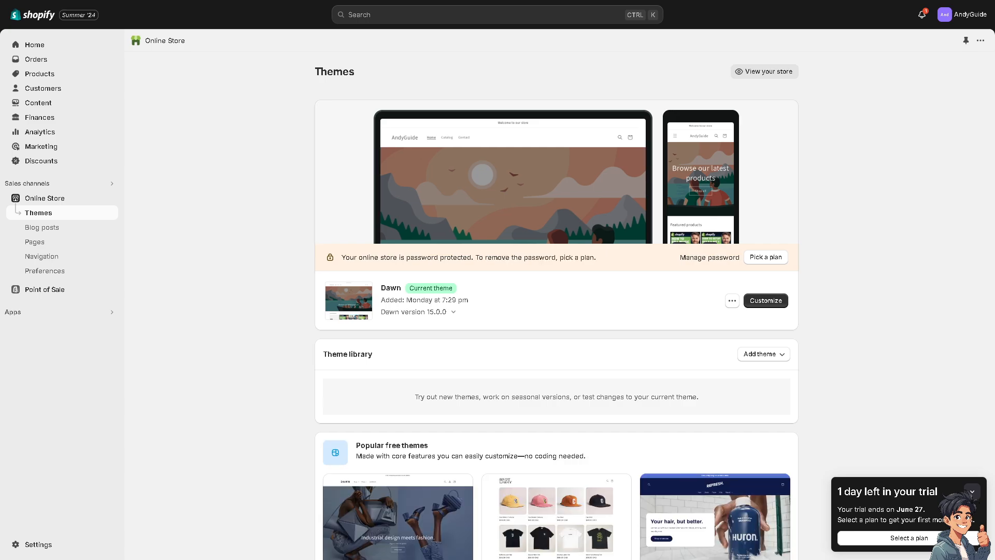
{"action": "scroll", "coordinate": [548, 270], "scroll_direction": "down", "scroll_amount": 6}
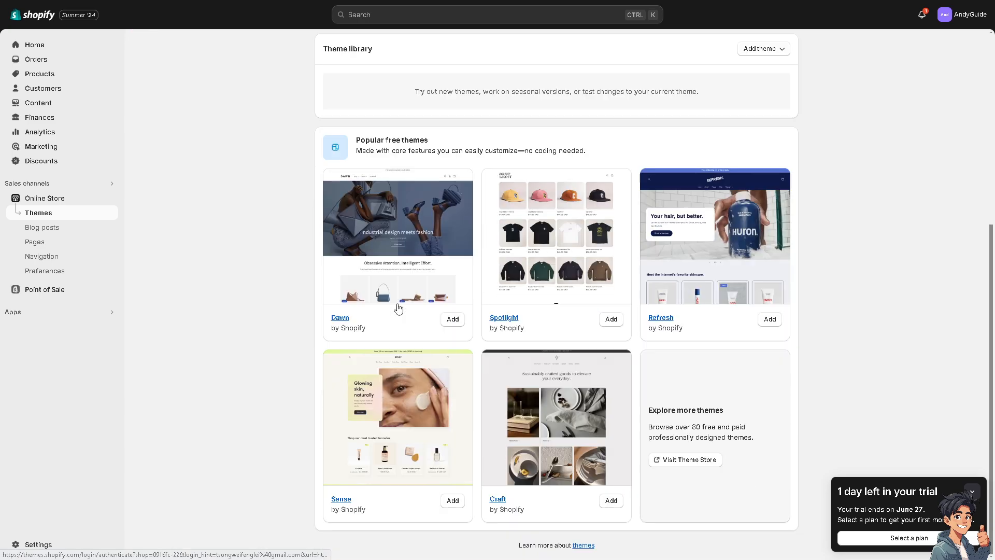